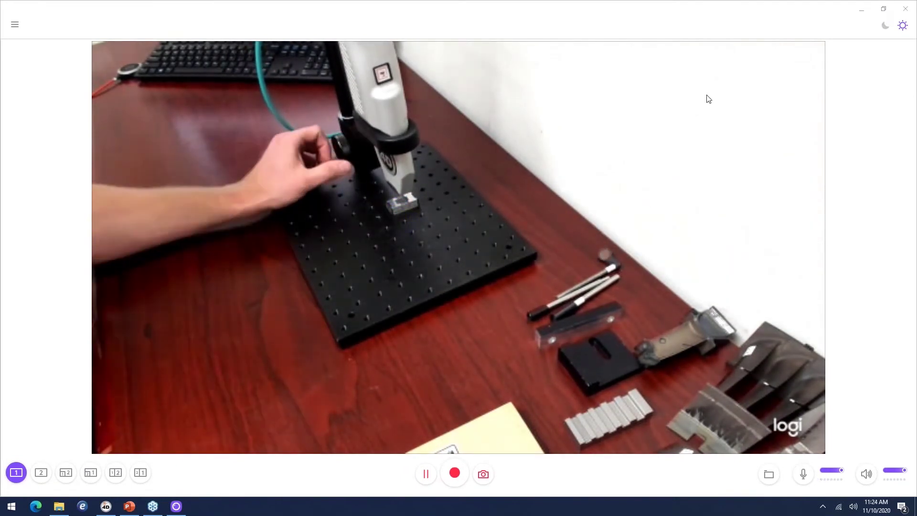
Switch to 4D InSpec and take a measurement of the step-height standard under the gauge
click(106, 508)
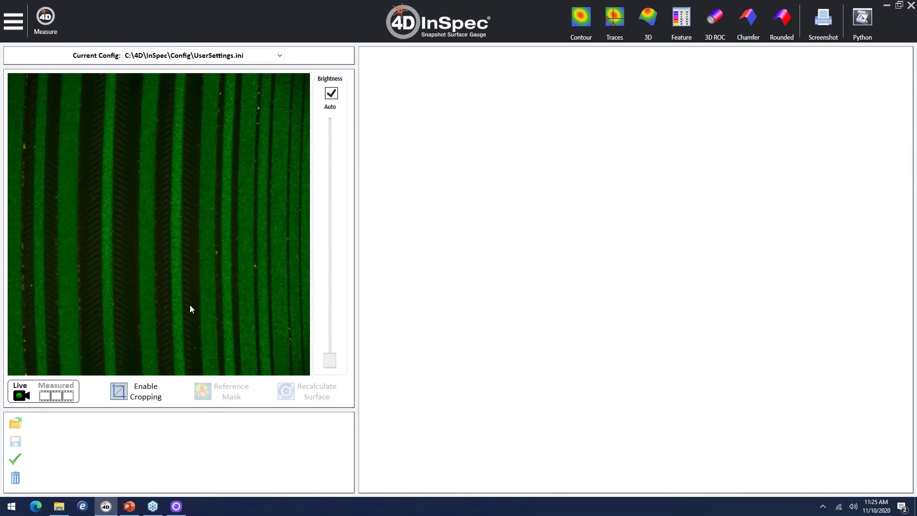
click(38, 21)
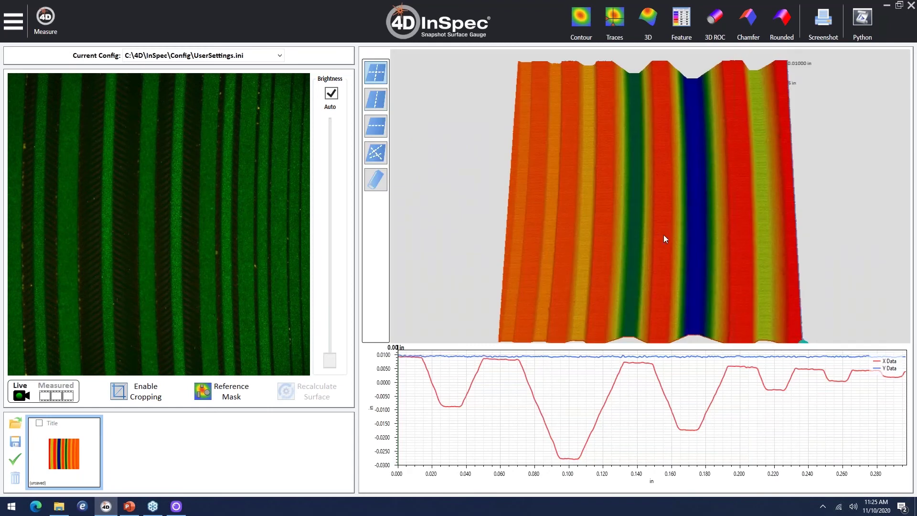
mouse_move(664, 234)
mouse_down()
mouse_move(655, 248)
mouse_move(648, 167)
mouse_move(497, 197)
mouse_move(713, 218)
mouse_move(655, 289)
mouse_move(621, 232)
mouse_move(646, 289)
mouse_move(597, 201)
mouse_up()
Open the calibration screen from the general settings
click(13, 22)
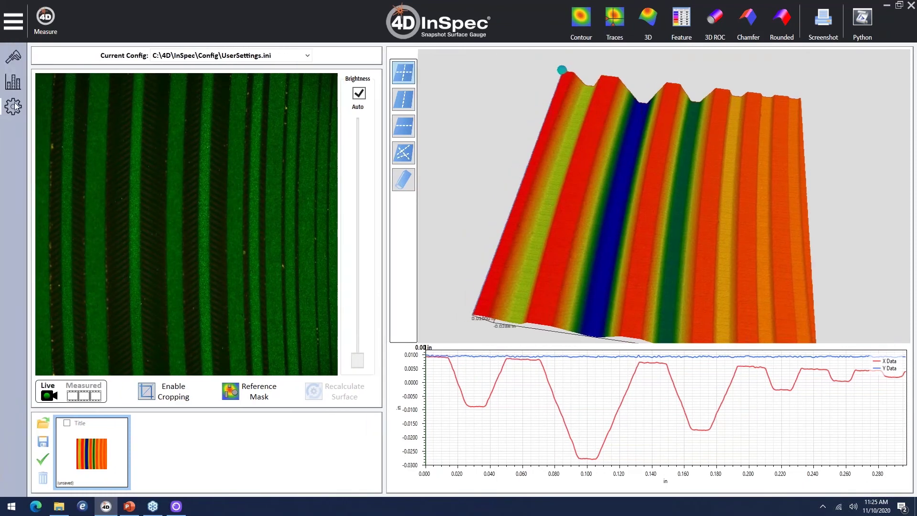
click(13, 107)
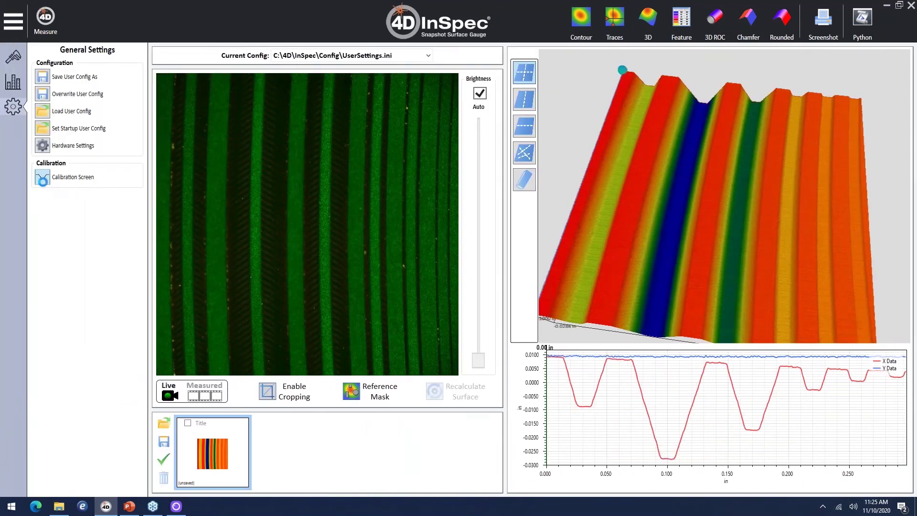
click(43, 178)
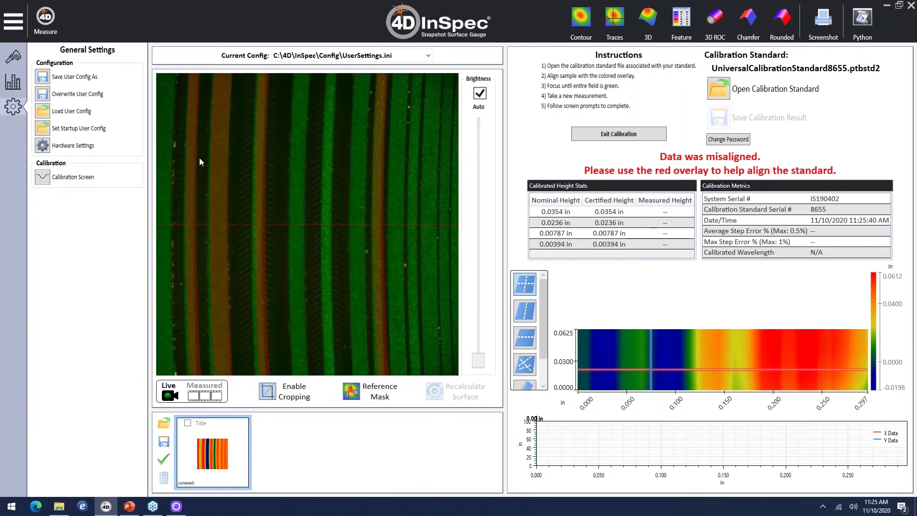
Measure the calibration standard, repeating the measurement to verify the calibration, and hide the settings sidebar
click(45, 21)
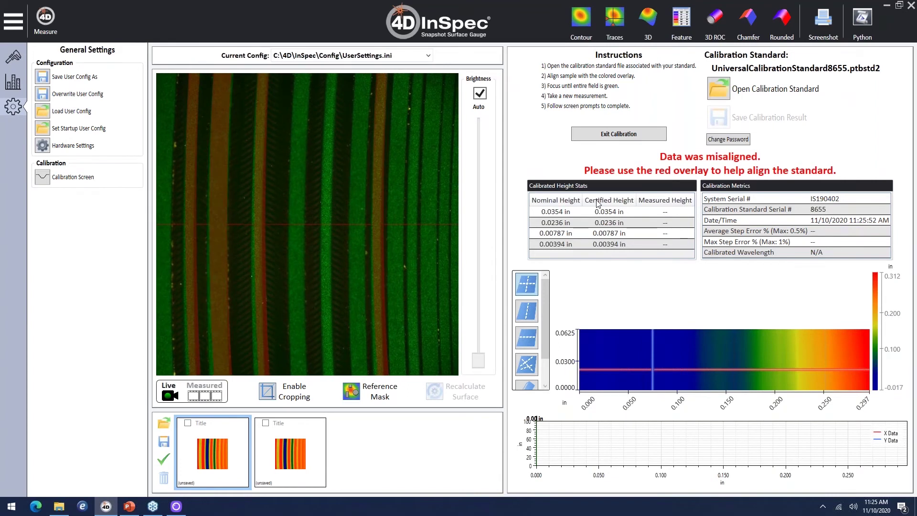
click(47, 29)
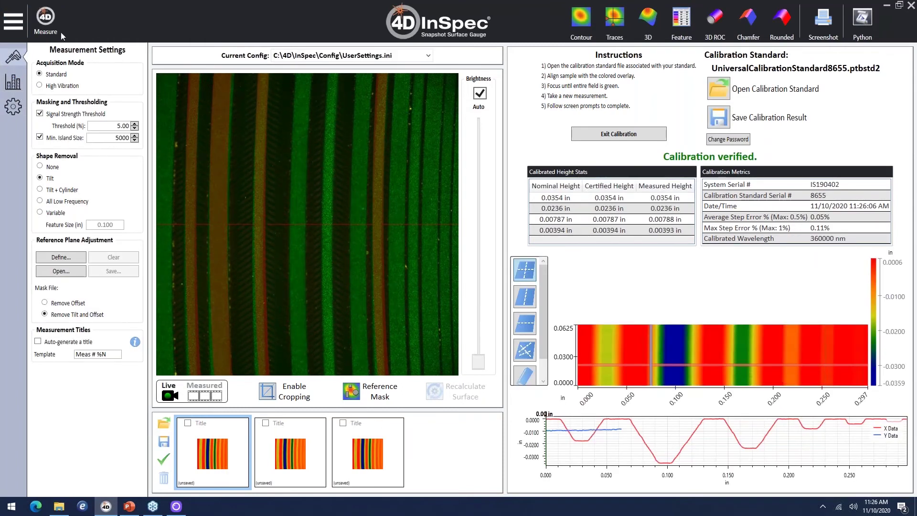
click(12, 22)
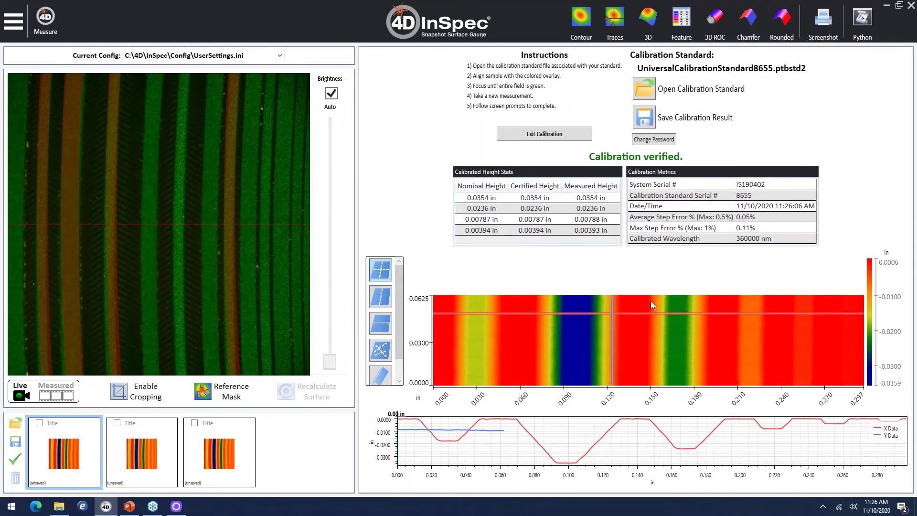
Examine the calibration map's height profiles by placing the trace crosshair at several points across the lands and grooves
click(651, 302)
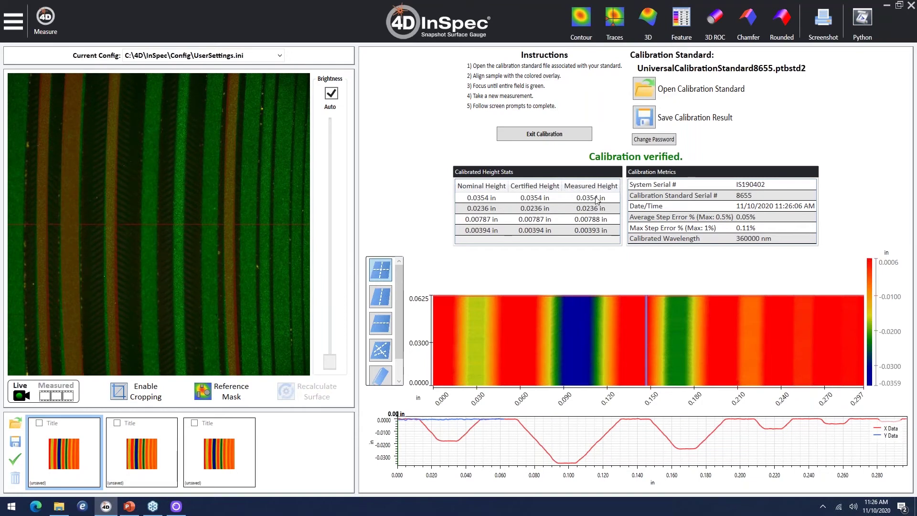
click(602, 337)
click(545, 377)
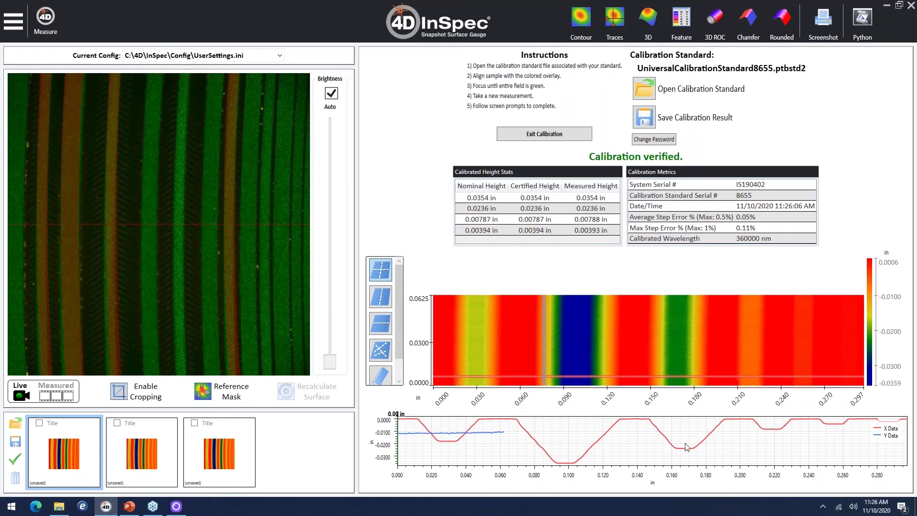
click(533, 329)
click(548, 297)
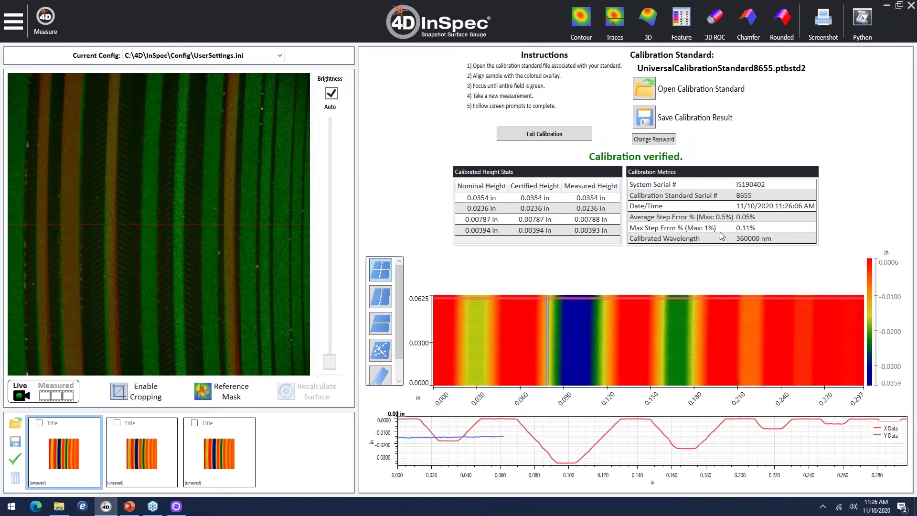
click(671, 370)
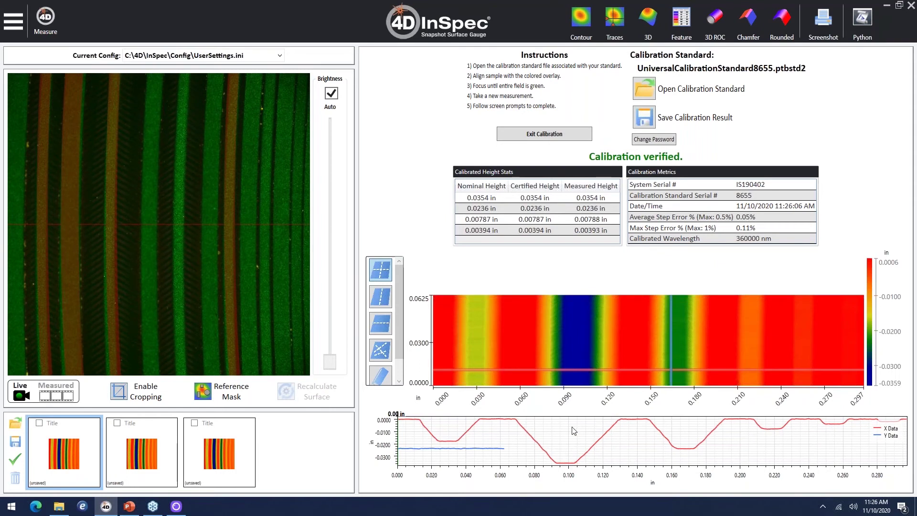
click(683, 306)
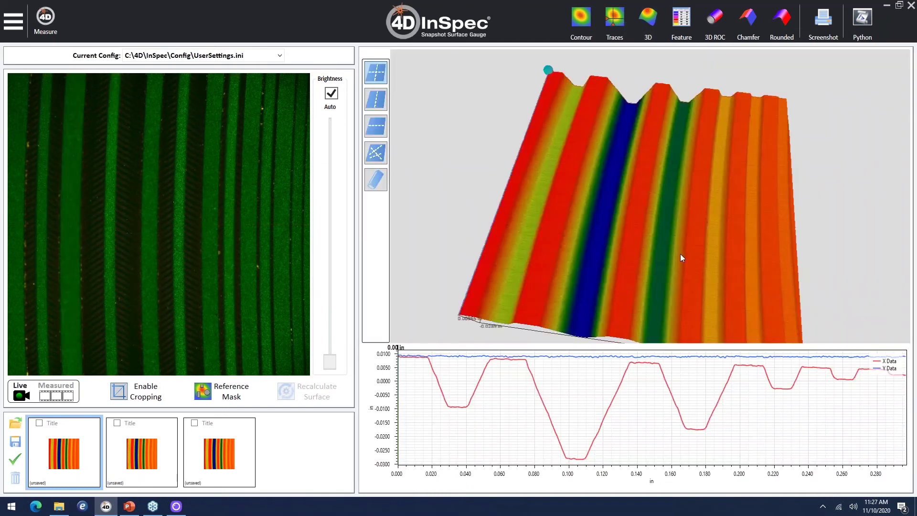
Examine the grooves of the measured standard from several angles in the 3D surface plot
drag(680, 258, 626, 249)
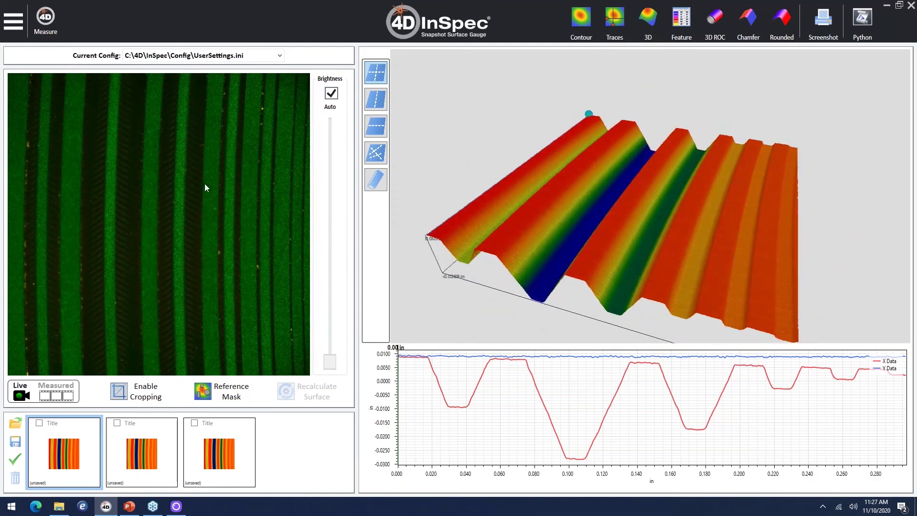
drag(668, 212, 655, 305)
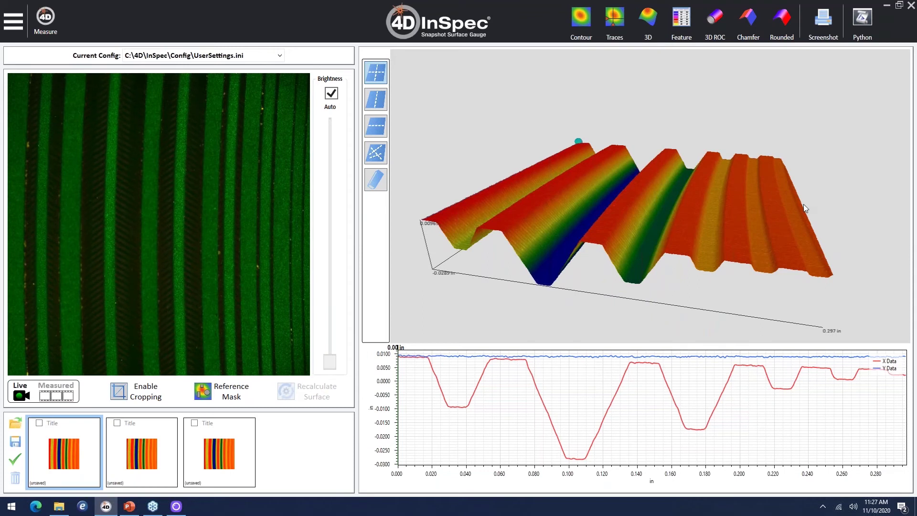
drag(701, 233, 734, 263)
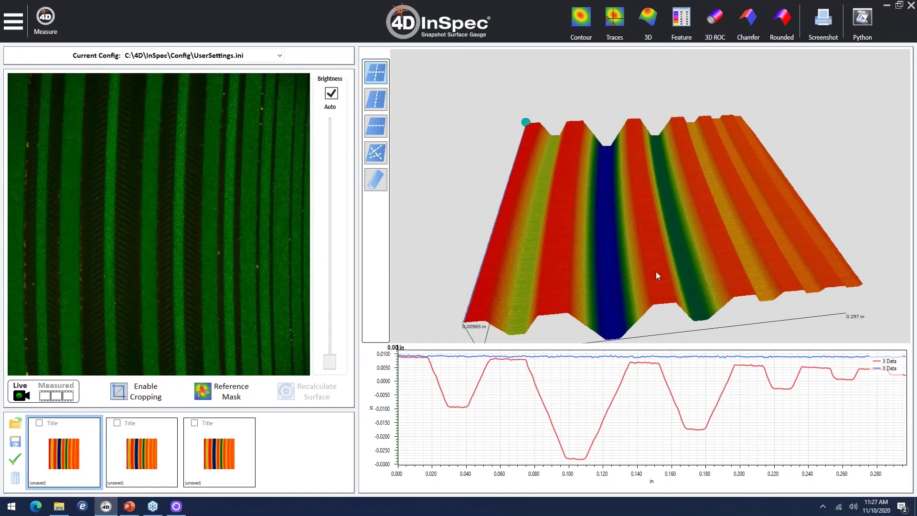
Check the gauge setup in the camera app, return to 4D InSpec and take another measurement of the standard
click(177, 506)
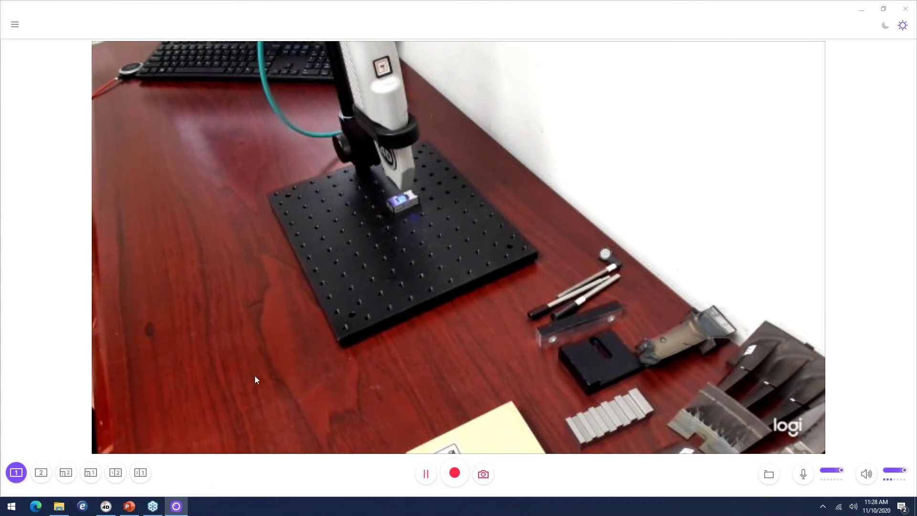
click(106, 506)
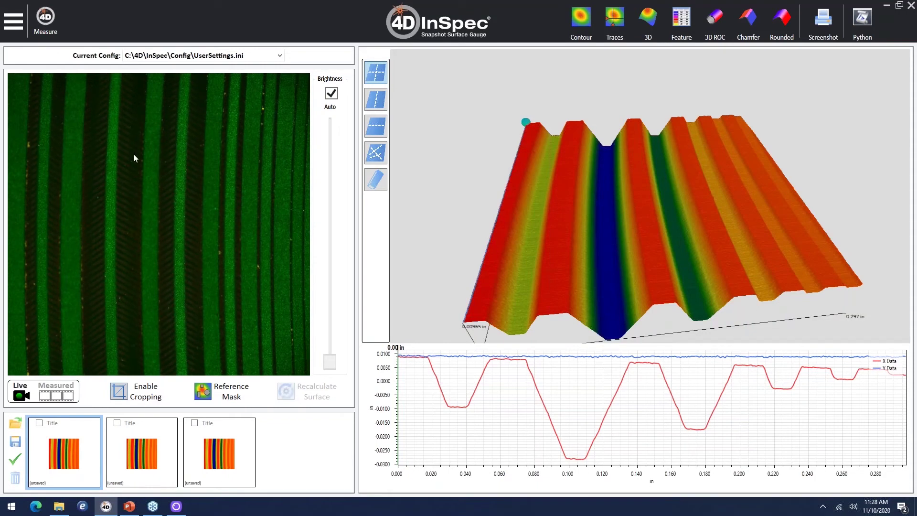
click(41, 20)
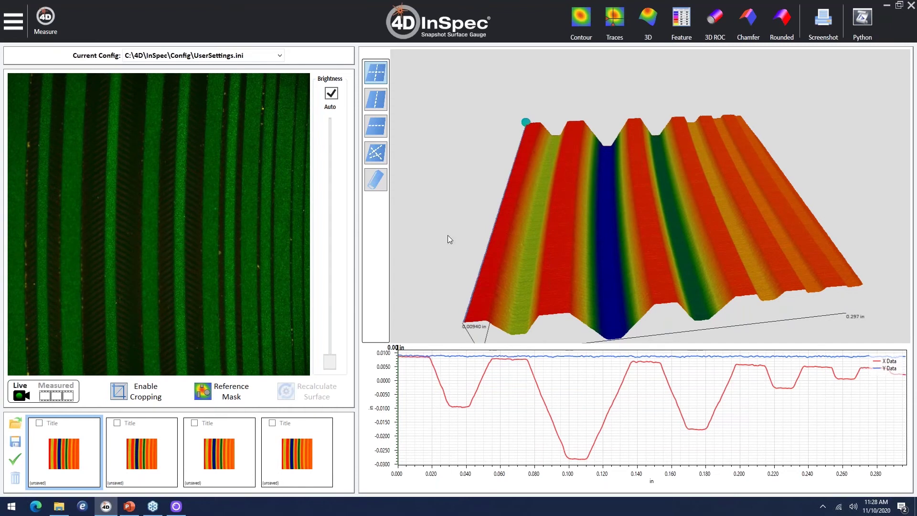
drag(600, 241, 624, 276)
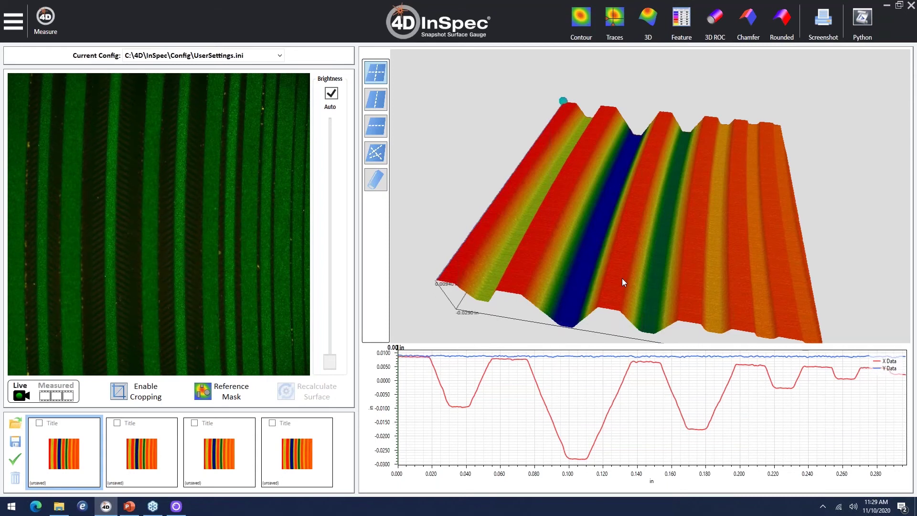
drag(622, 278, 640, 340)
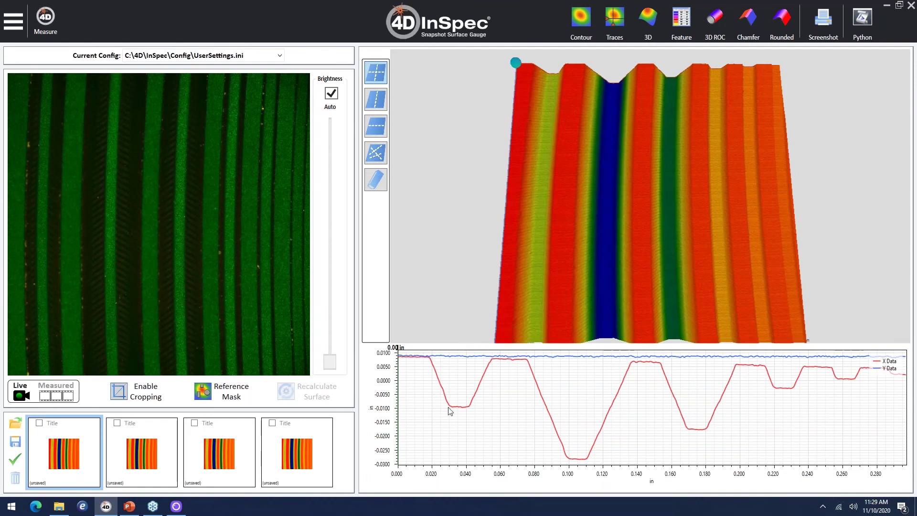
Check the handheld gauge on the metal sample in the camera app and return to 4D InSpec
click(178, 506)
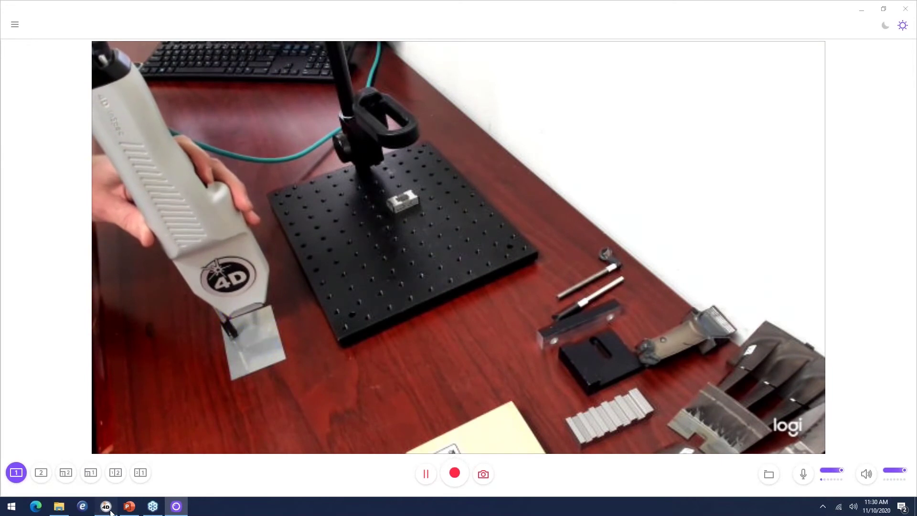
click(106, 507)
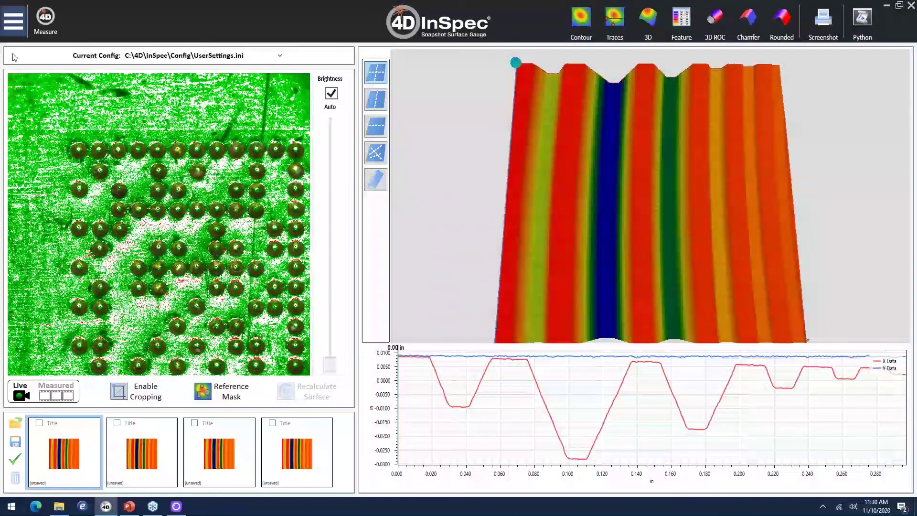
click(16, 34)
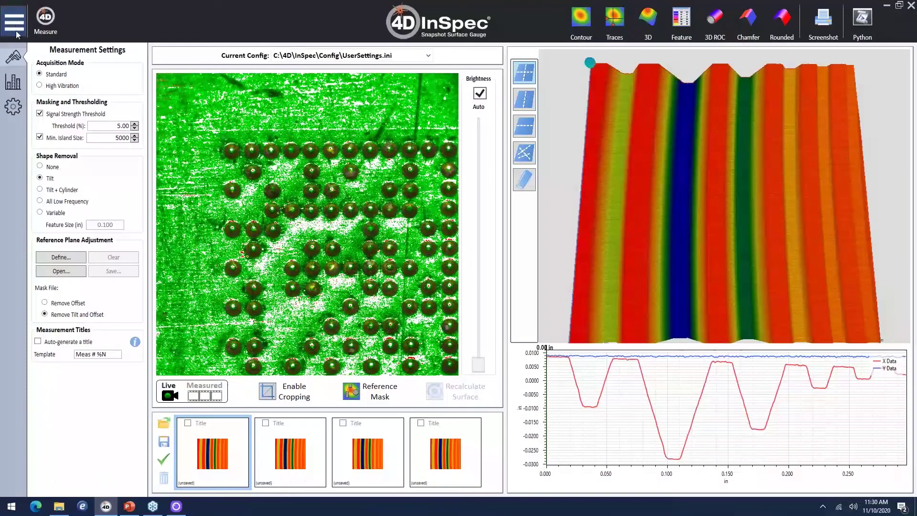
click(16, 32)
click(463, 8)
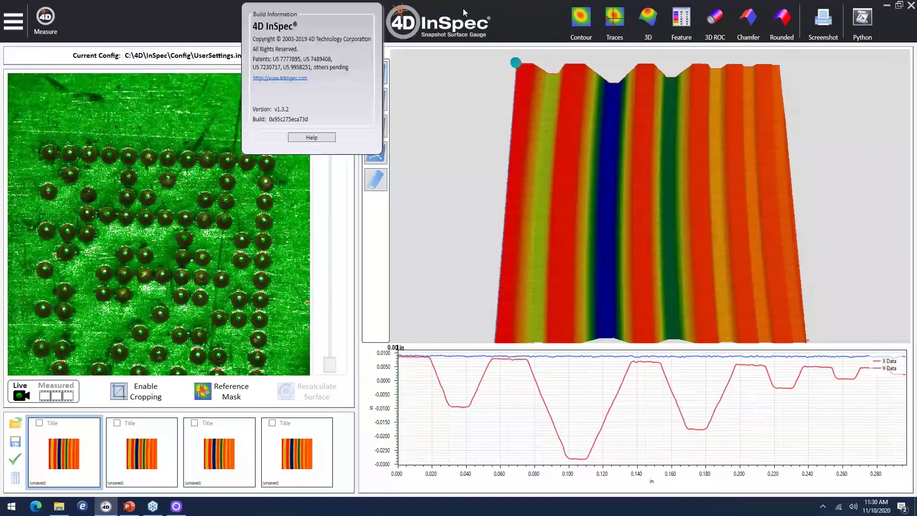
click(492, 150)
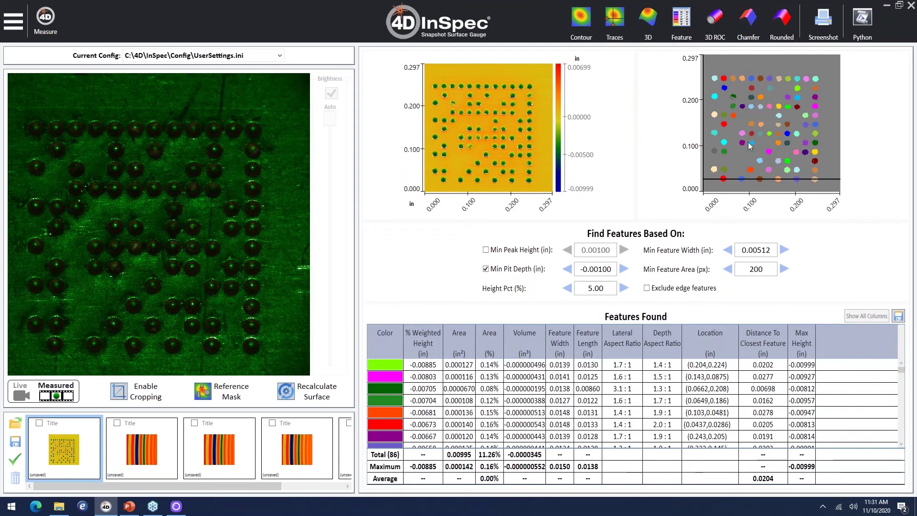
Examine individual pits of the dot pattern by selecting them on the feature map, reviewing their table data and the feature-finding criteria
click(715, 169)
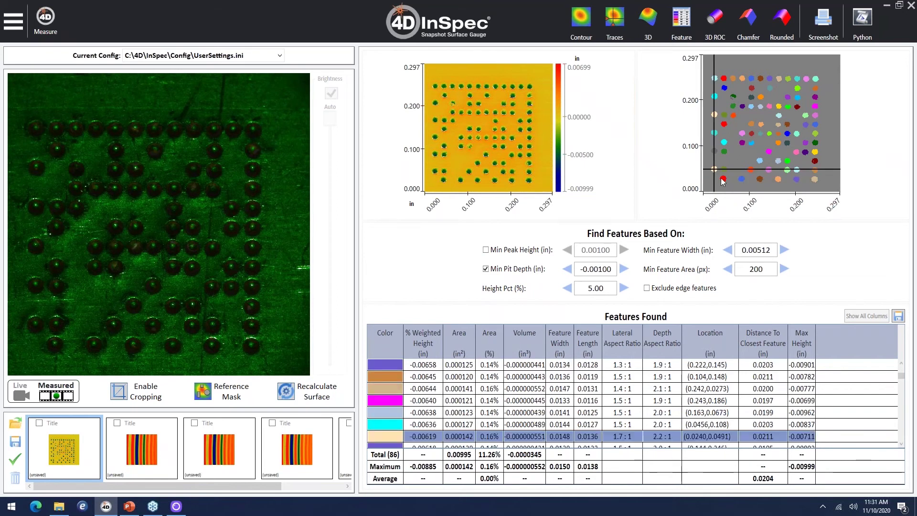
click(741, 179)
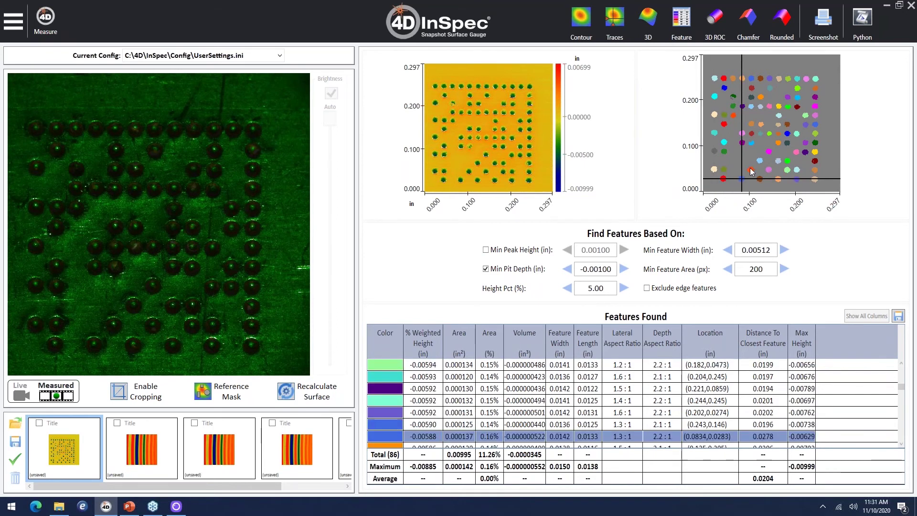
click(751, 171)
click(724, 153)
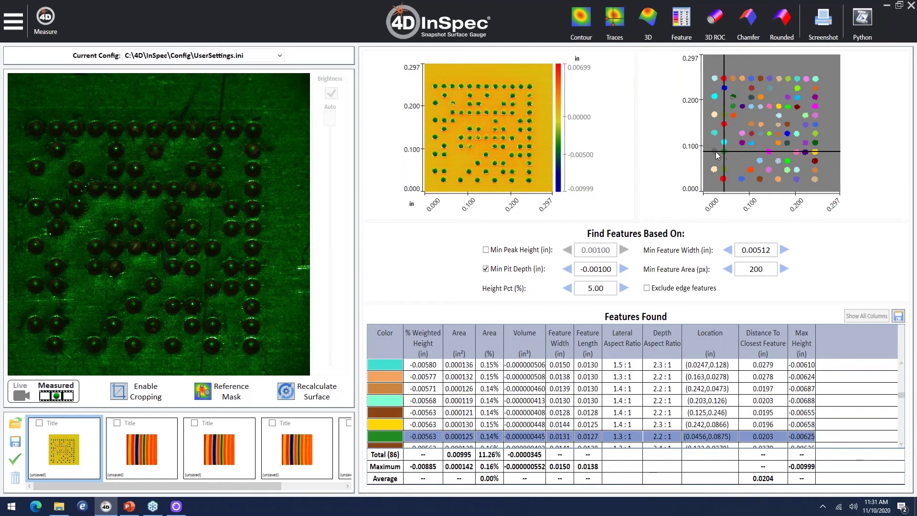
click(715, 115)
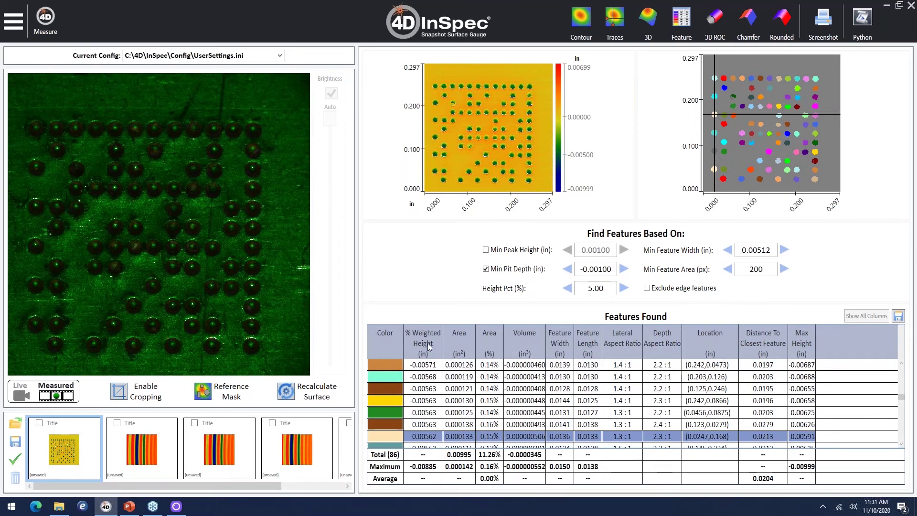
double_click(599, 288)
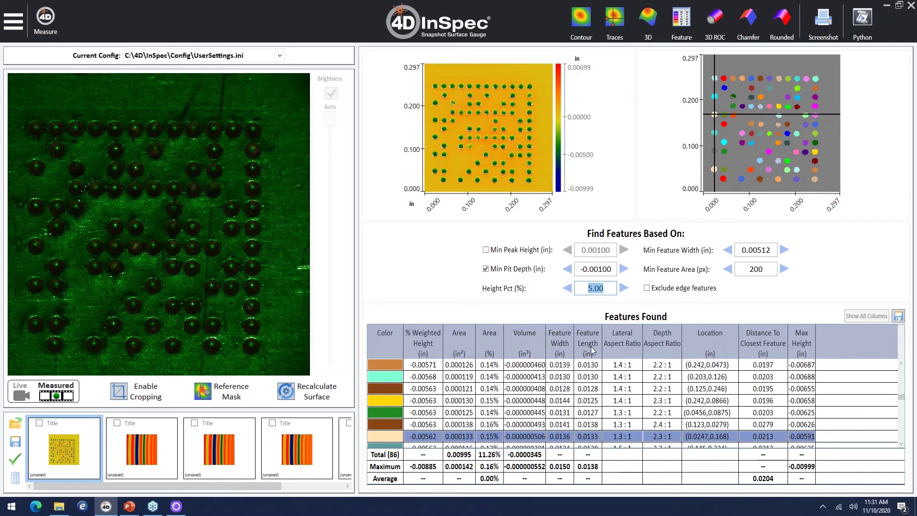
click(752, 172)
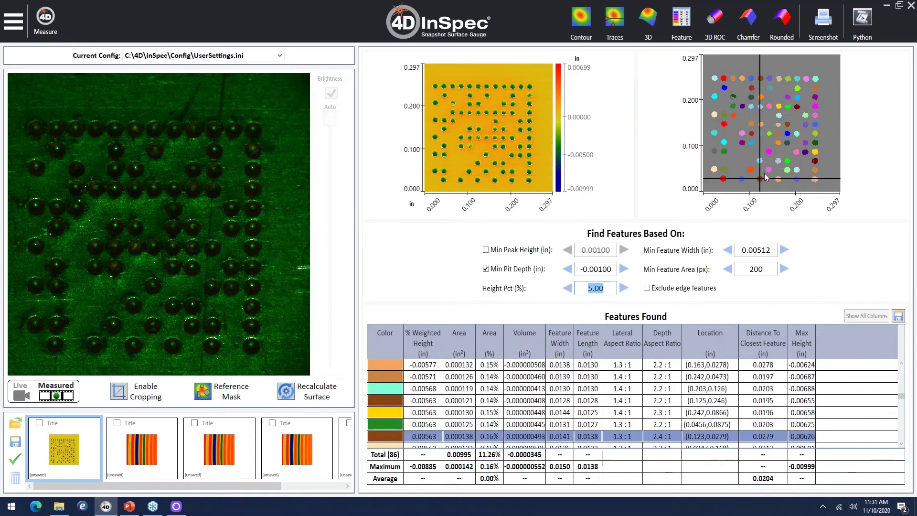
click(771, 175)
click(778, 179)
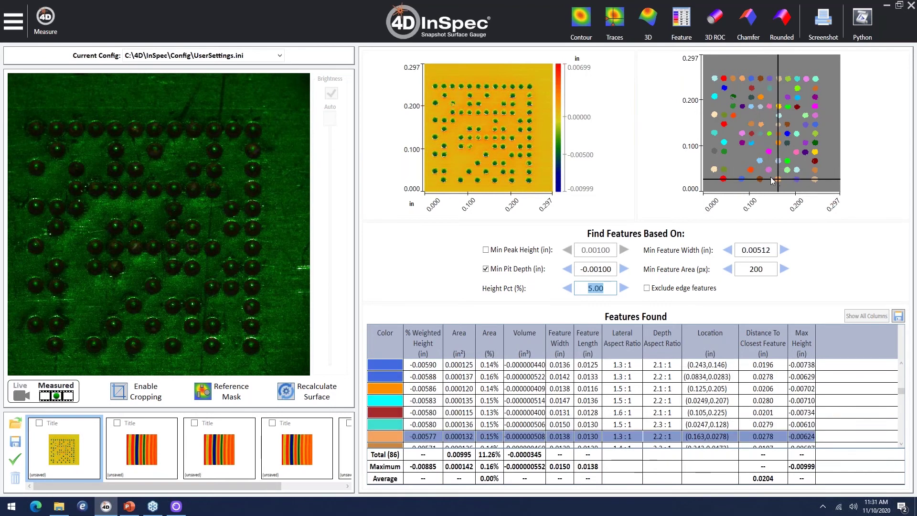
click(752, 79)
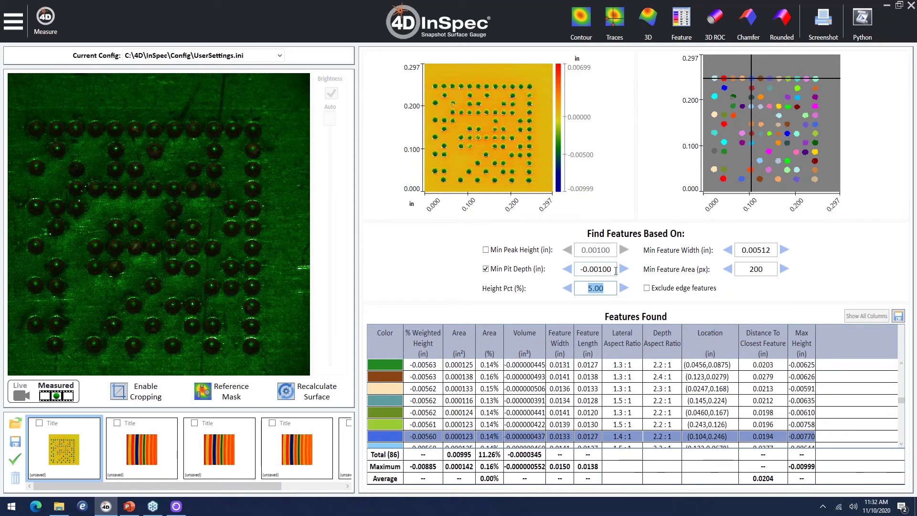
click(603, 270)
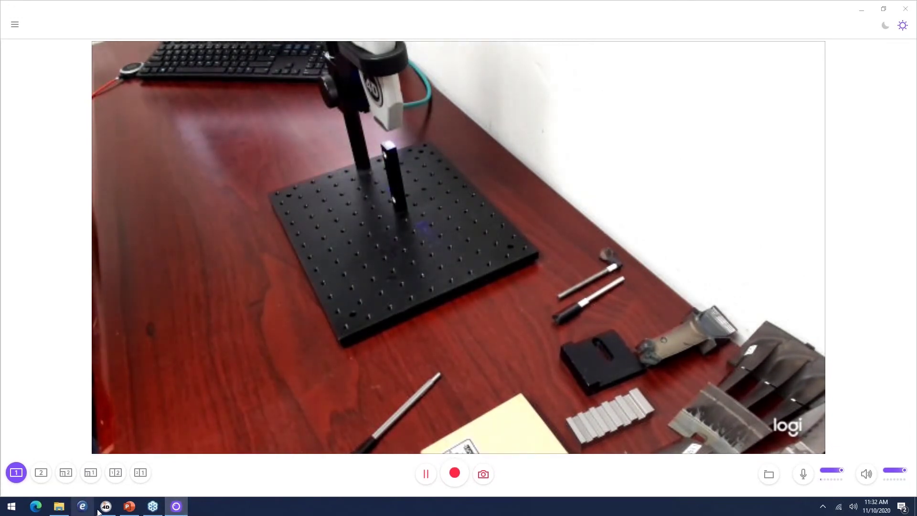
Return to 4D InSpec, show the live image and auto-adjust the brightness with cropping enabled
click(103, 508)
click(18, 394)
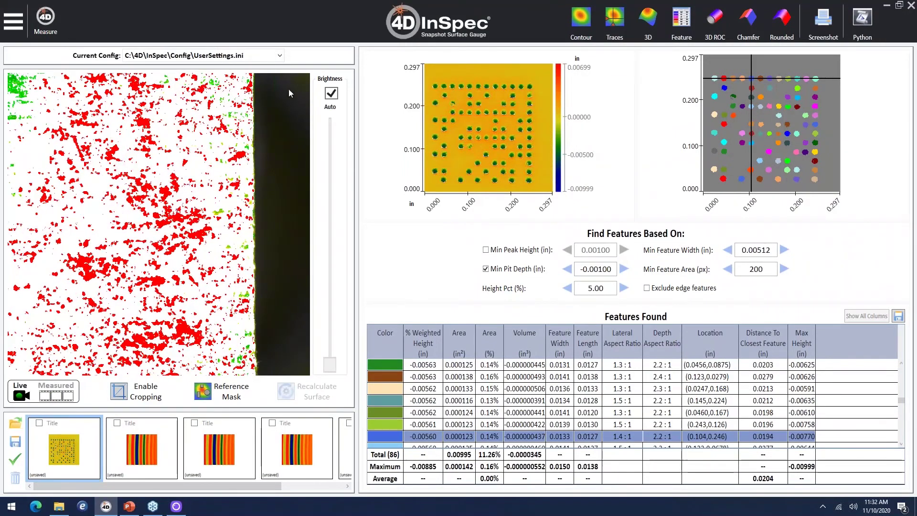
click(332, 93)
click(140, 391)
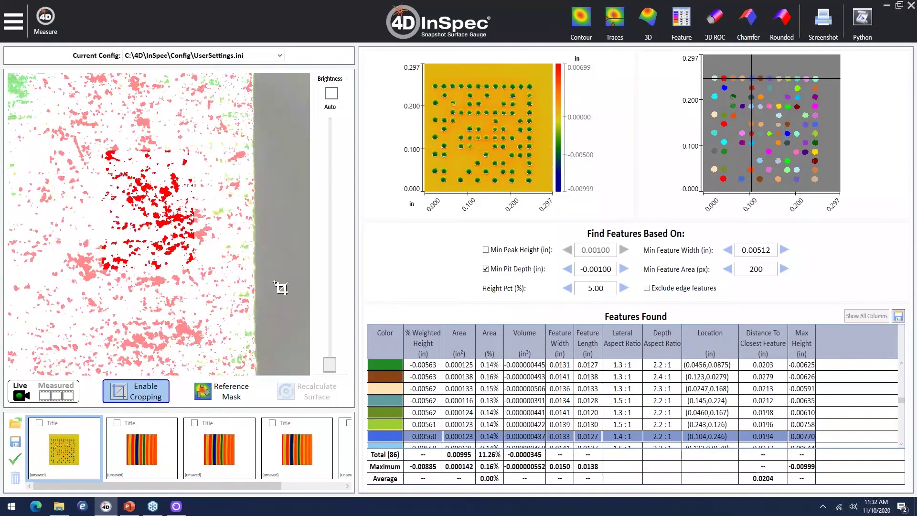
click(332, 95)
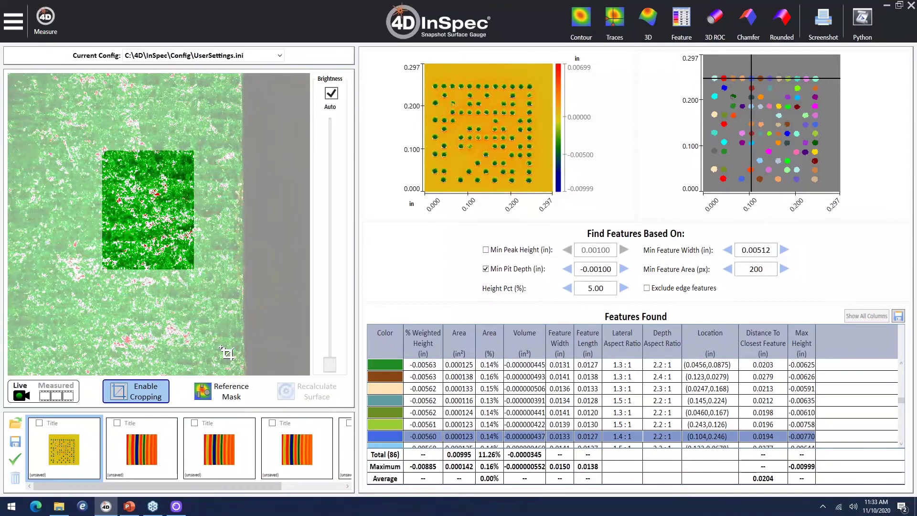
Shrink the crop region to a small spot on the metal surface for auto brightness, and turn off auto brightness and cropping
click(167, 394)
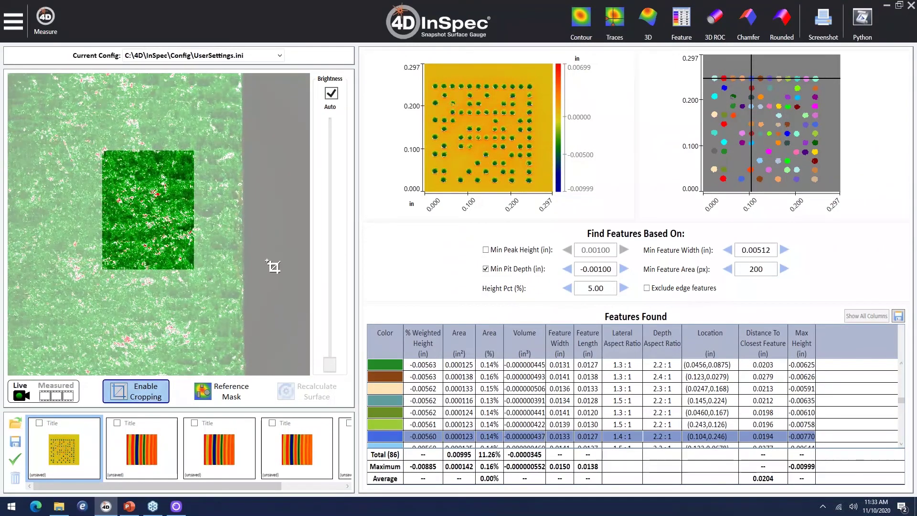
click(158, 193)
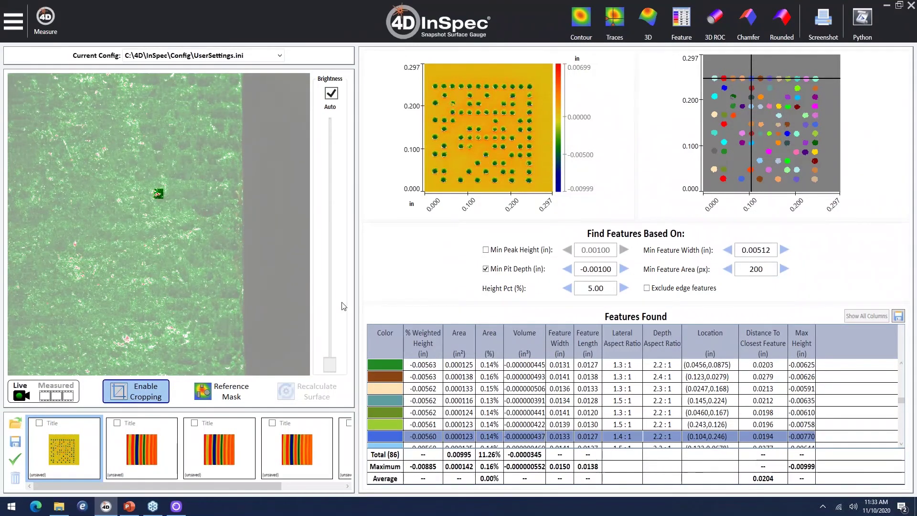
click(332, 93)
click(153, 403)
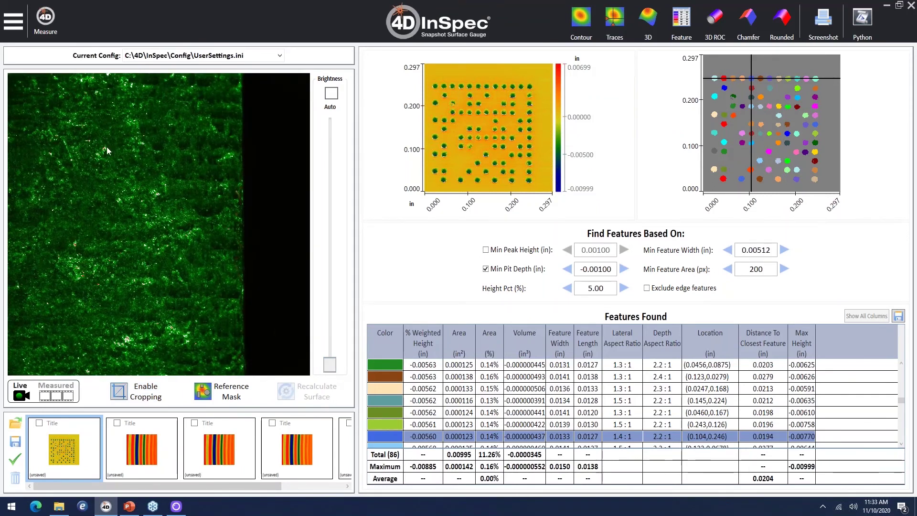
Set the signal strength threshold to 15% in the measurement settings and take a measurement of the metal edge
click(15, 35)
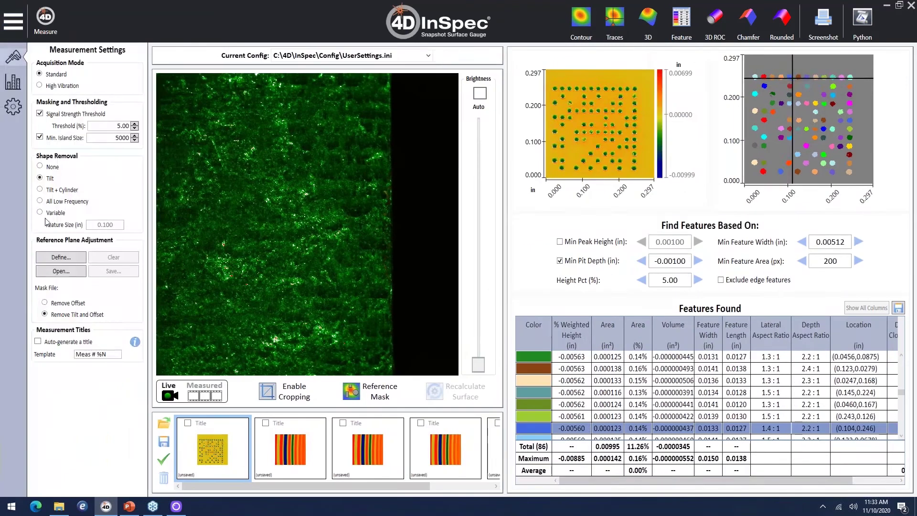
click(114, 125)
text(15)
click(22, 30)
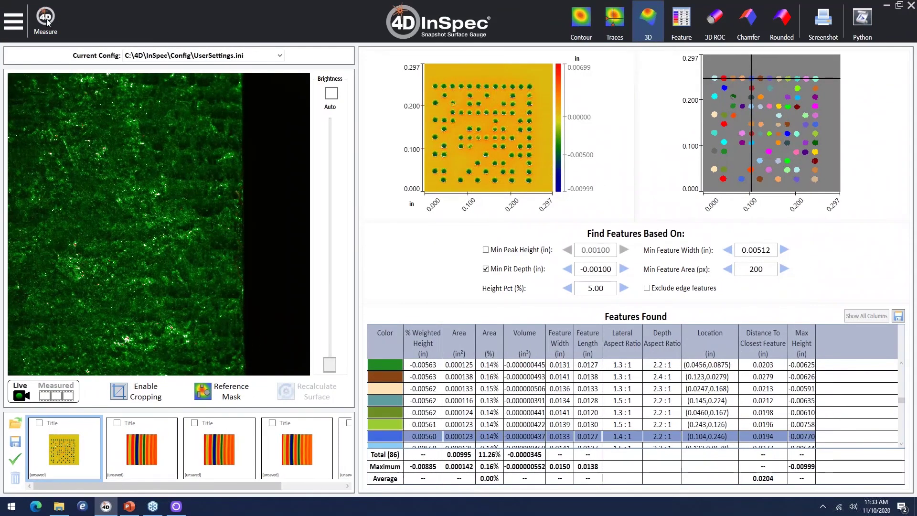
click(46, 19)
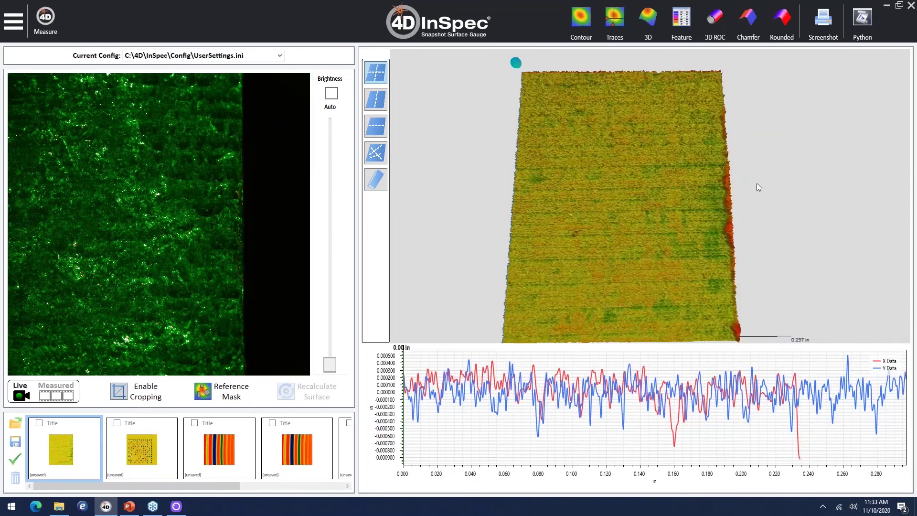
Run feature analysis on the edge measurement, finding peaks with a minimum height of 0.00100 in instead of pits
mouse_move(707, 235)
mouse_down()
mouse_move(678, 205)
mouse_move(682, 164)
mouse_move(700, 231)
mouse_move(701, 220)
mouse_up()
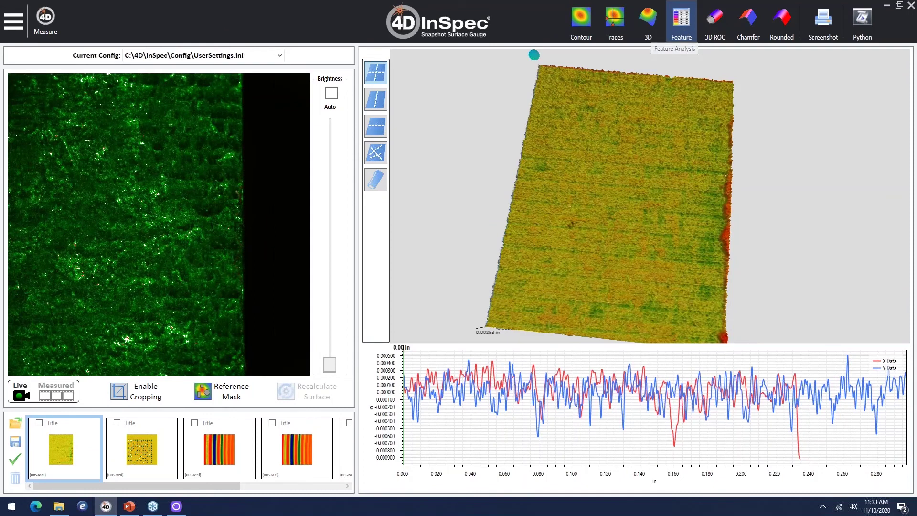
click(684, 28)
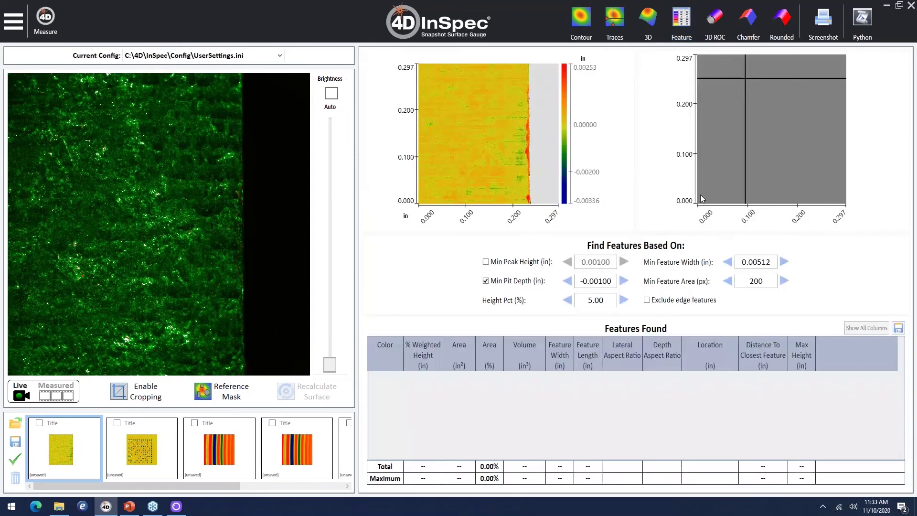
click(486, 261)
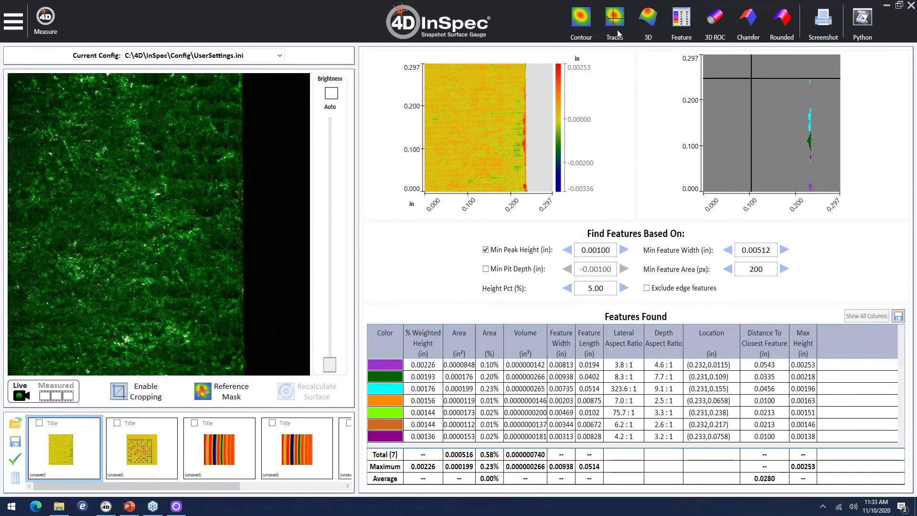
Examine the individual peaks along the metal edge by selecting them on the feature map and in the table of found features
click(811, 142)
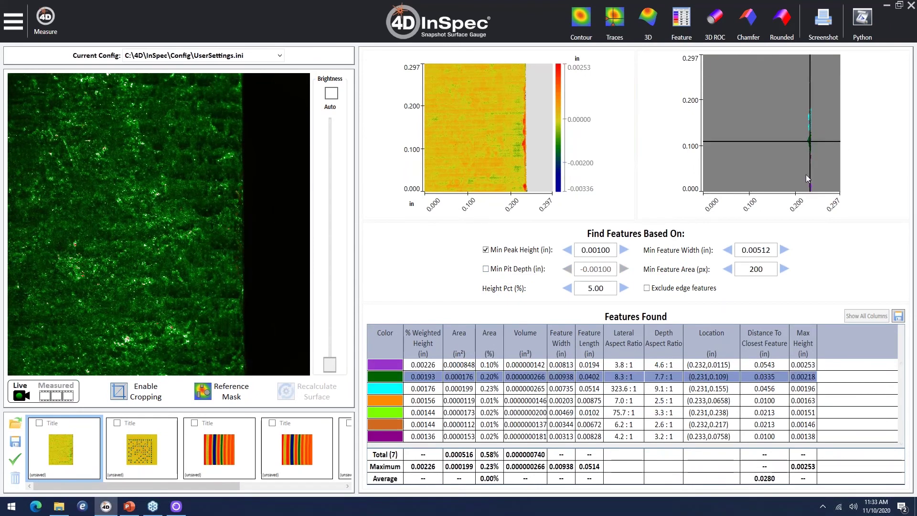
click(810, 120)
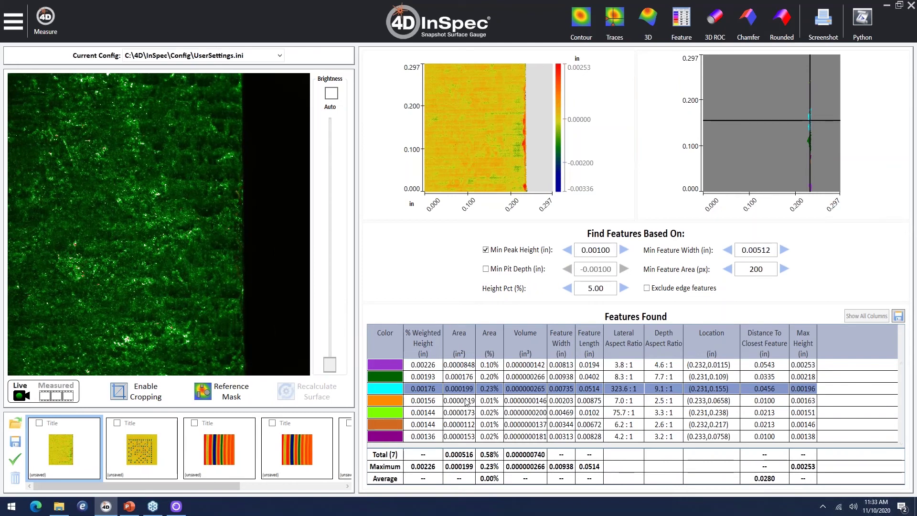
click(440, 367)
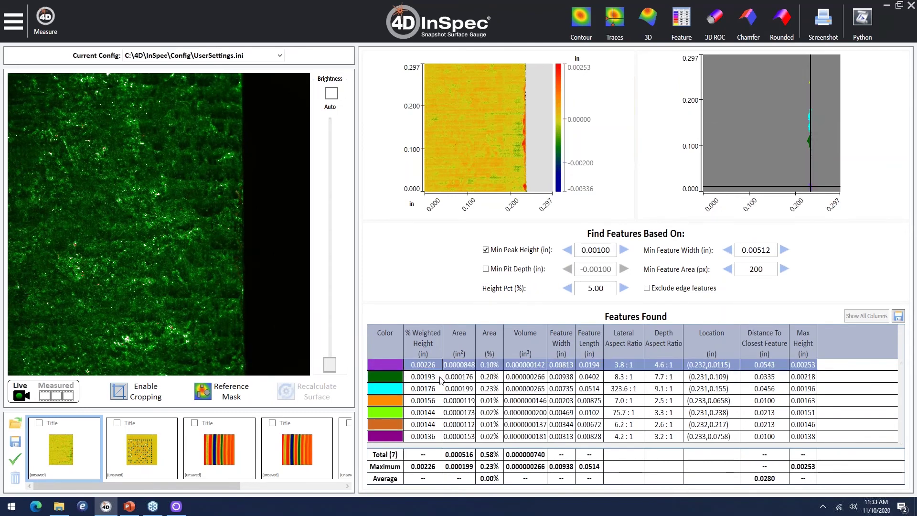
click(432, 377)
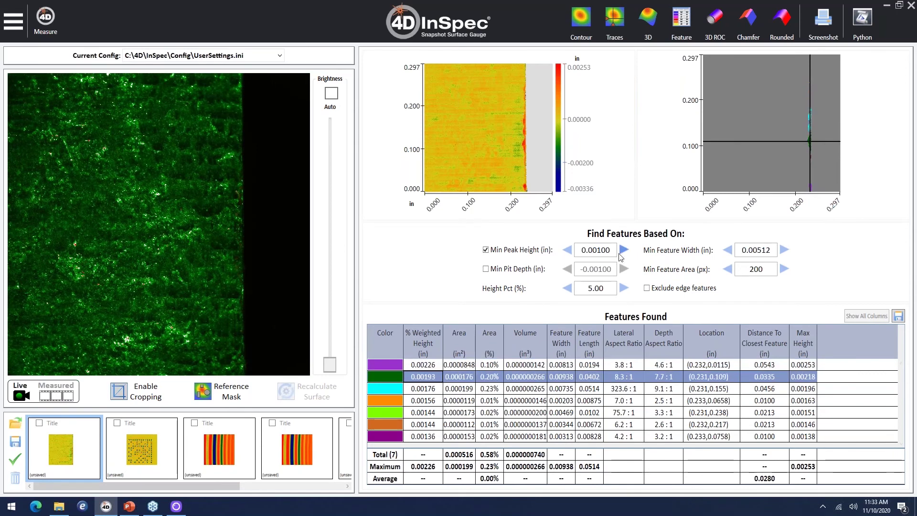
click(433, 365)
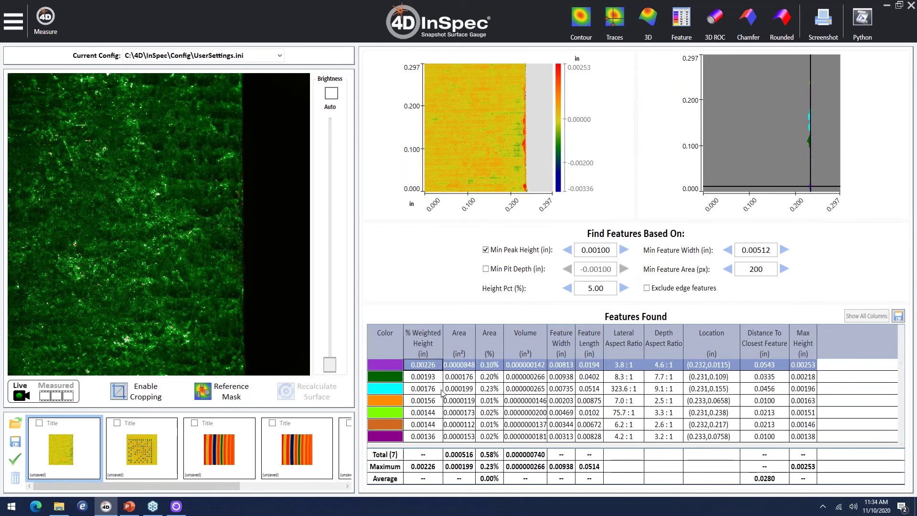
click(429, 378)
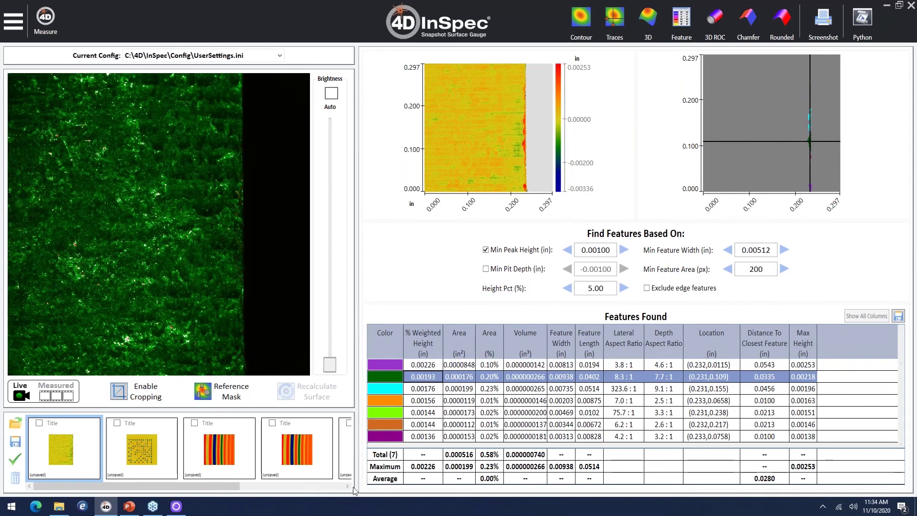
click(427, 391)
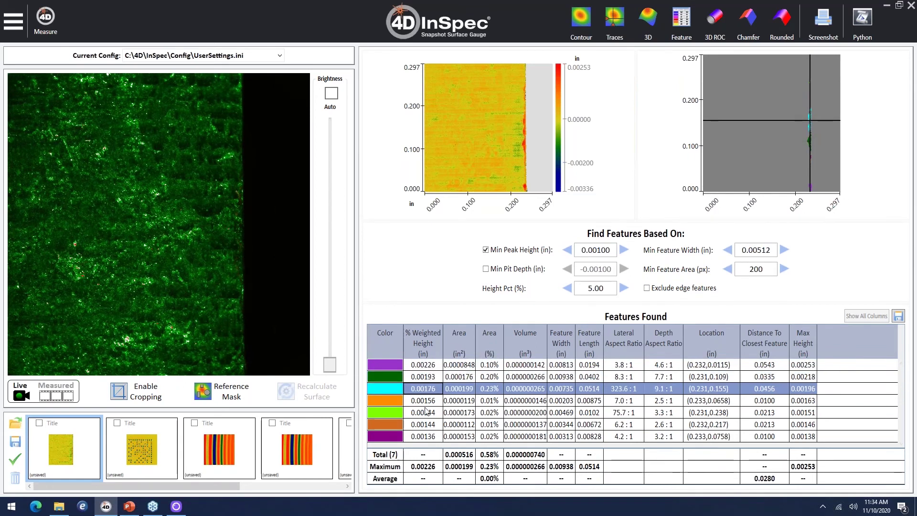
click(427, 411)
click(434, 401)
click(436, 413)
click(434, 427)
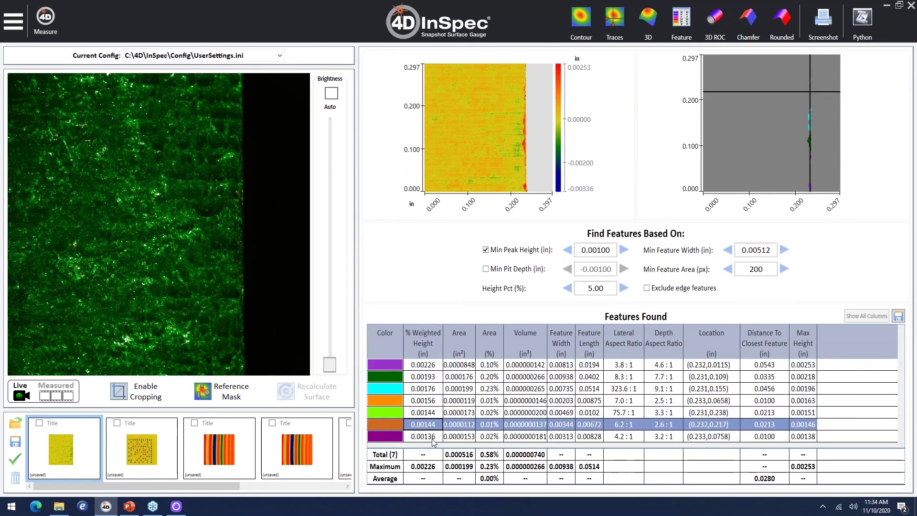
click(433, 439)
click(436, 378)
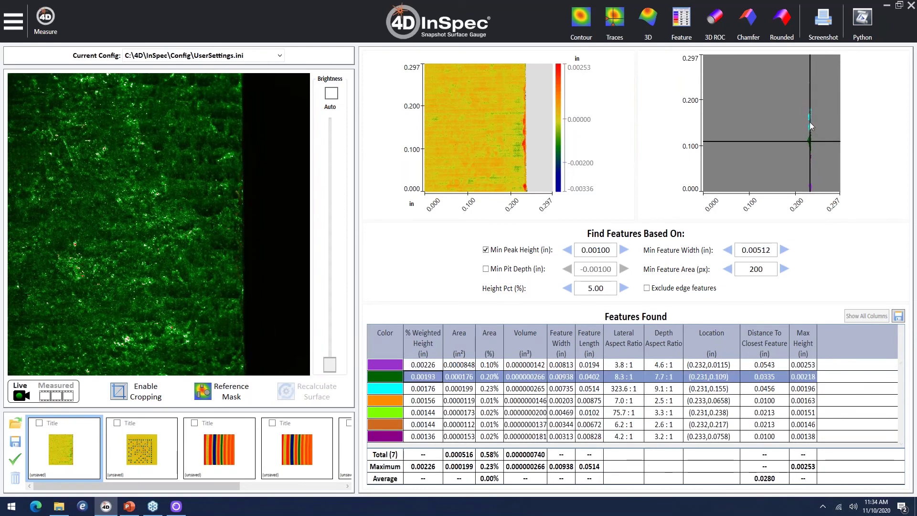
click(452, 367)
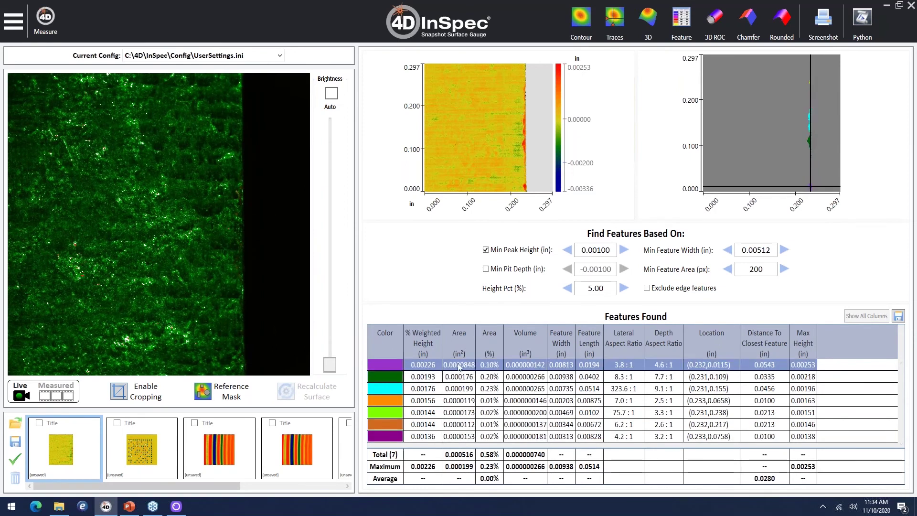
click(463, 380)
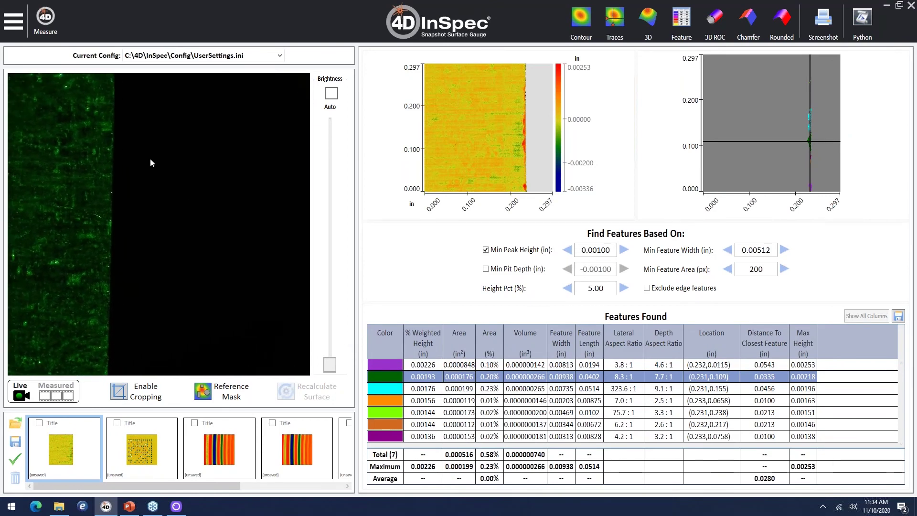
Take another measurement with the gauge's current edge view and compare its feature results with the previous edge measurement
click(39, 25)
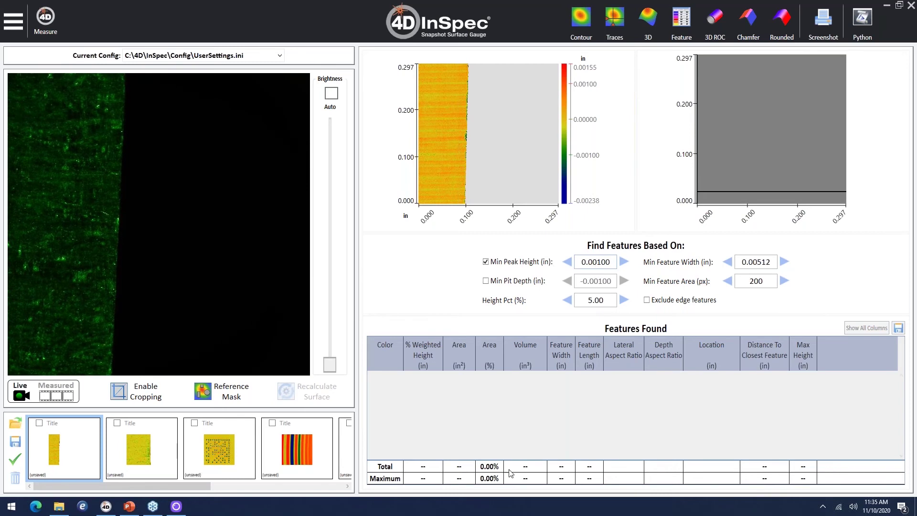
click(156, 466)
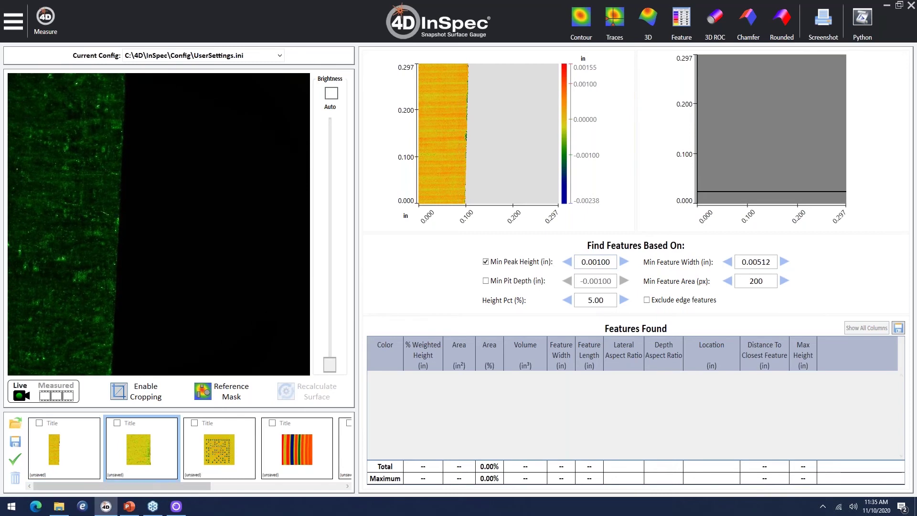
click(809, 141)
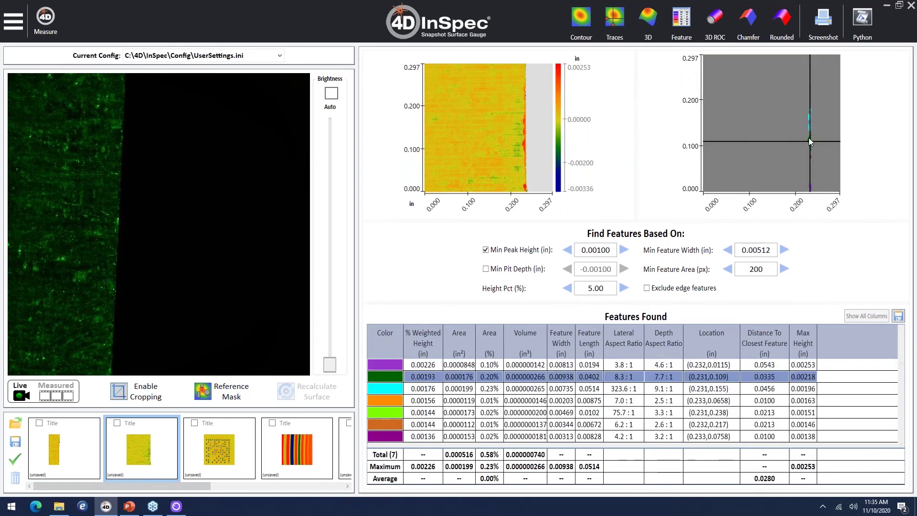
click(811, 188)
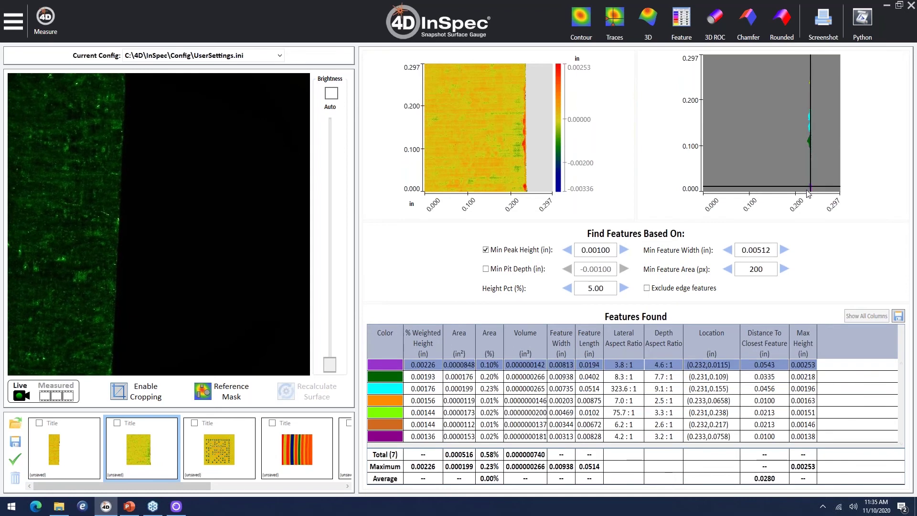
click(75, 477)
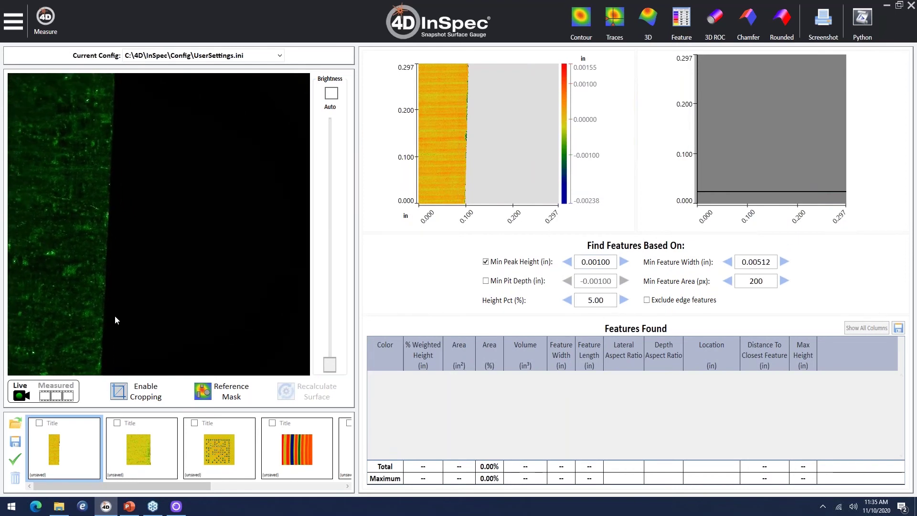
Show the measured images, reopen the previous edge measurement and examine its peaks on the feature map
click(77, 399)
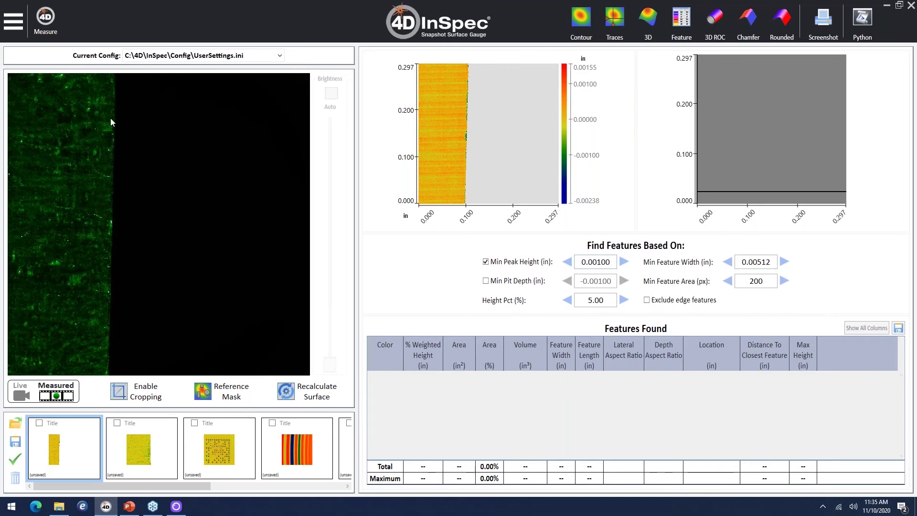
click(123, 450)
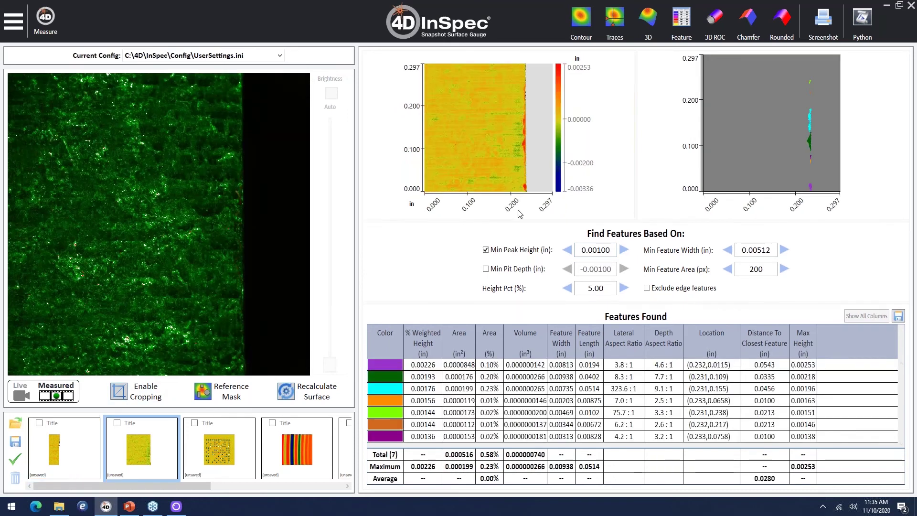
click(810, 143)
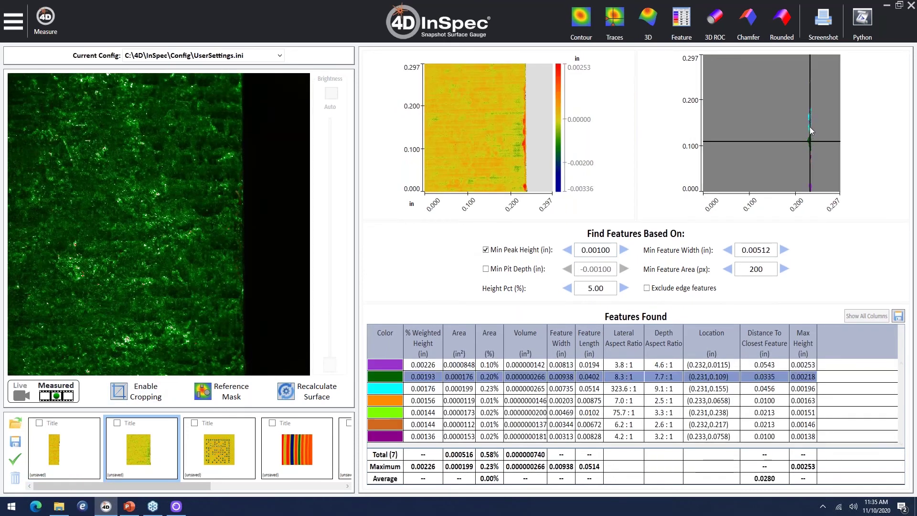
click(811, 120)
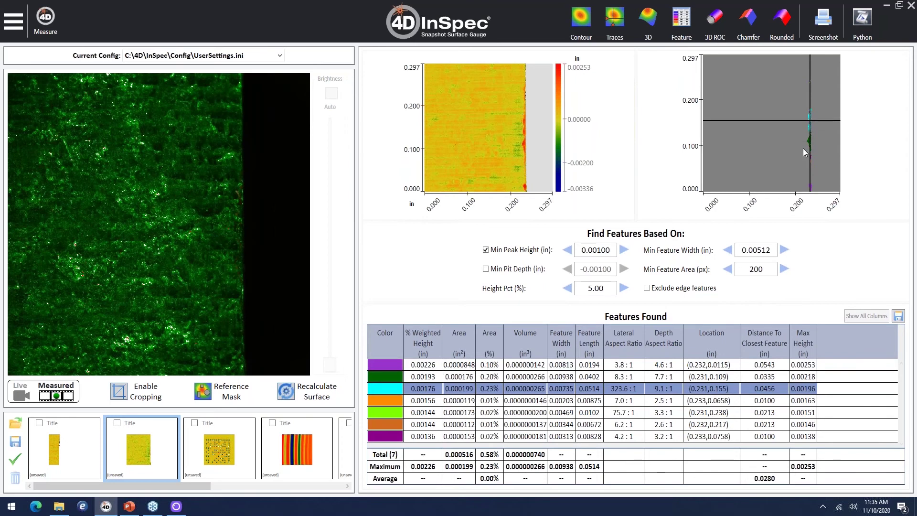
click(811, 186)
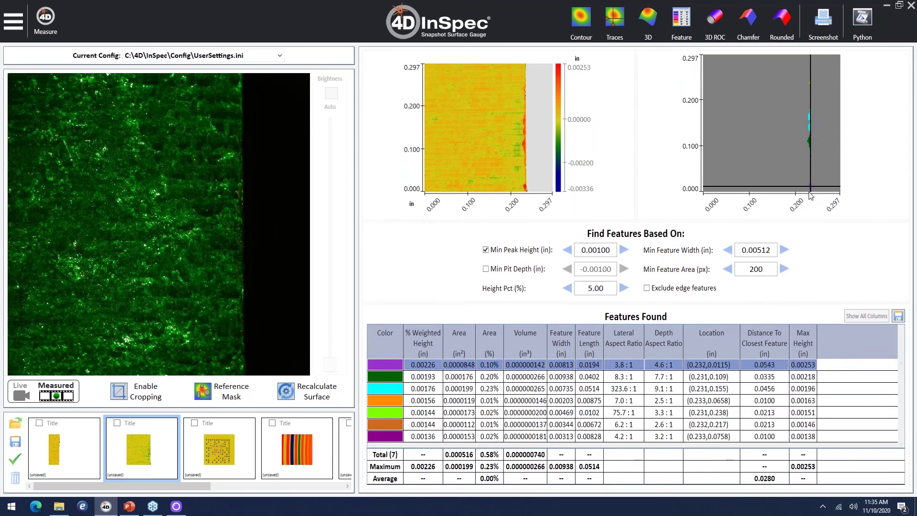
click(810, 142)
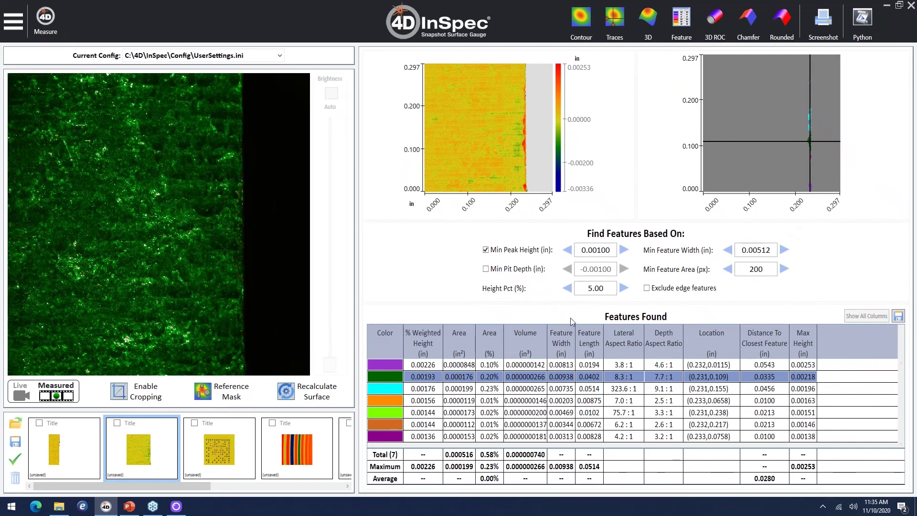
Include pits with a minimum depth of -0.00100 in in the feature search alongside the peaks
click(486, 269)
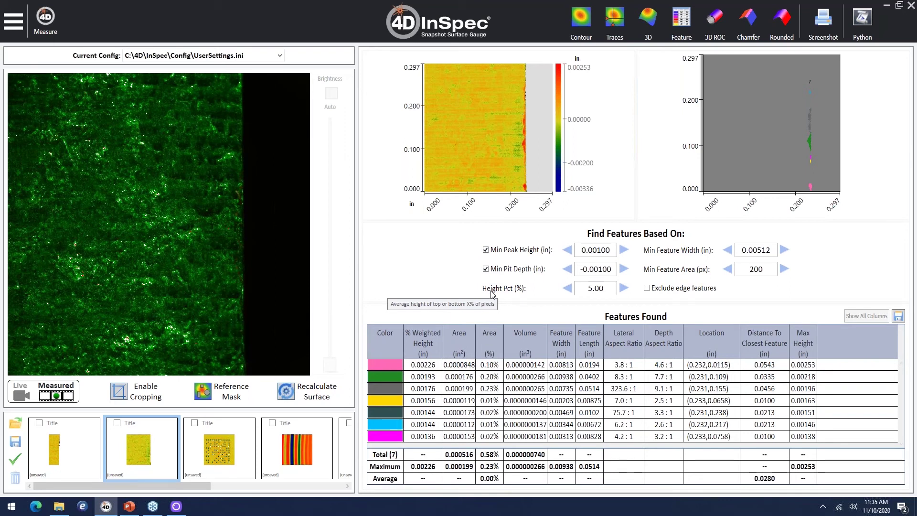
Set the minimum pit depth to -0.000500 in and inspect individual pits near the metal edge on the feature map
click(602, 270)
click(603, 271)
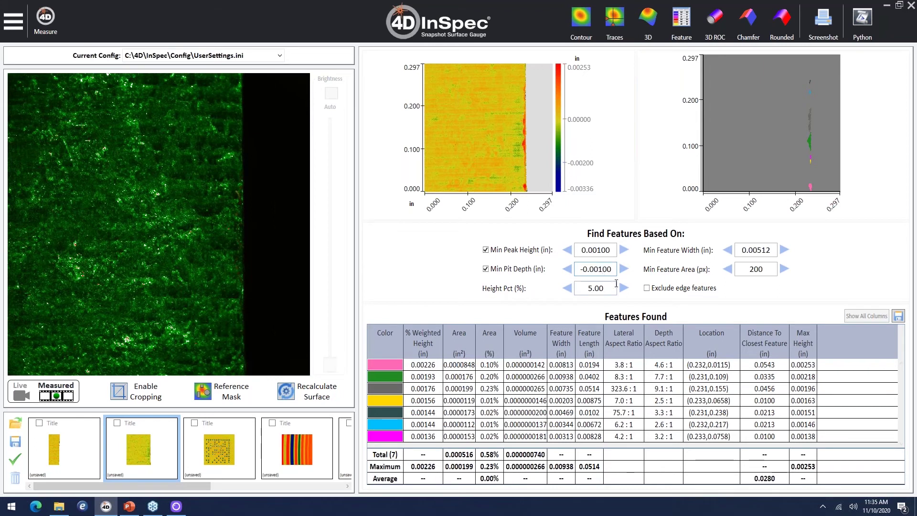
key(BackSpace)
text(5)
key(Return)
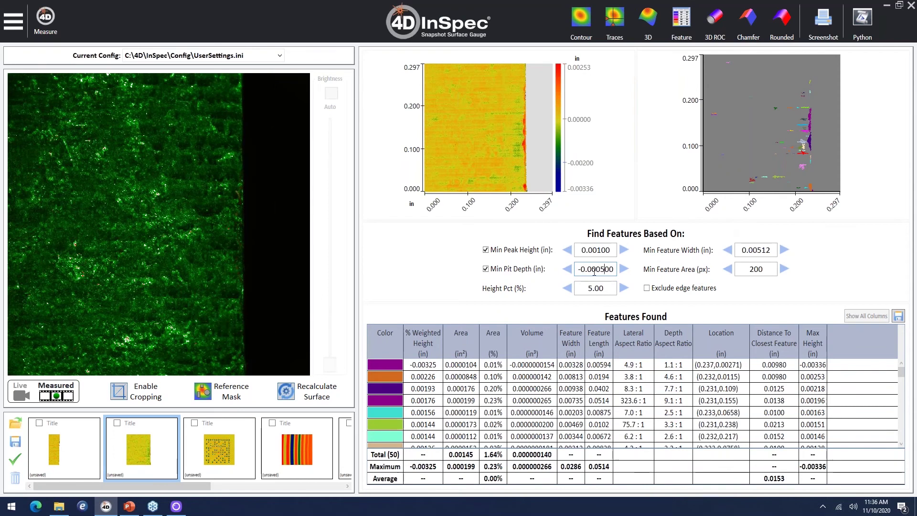
click(778, 176)
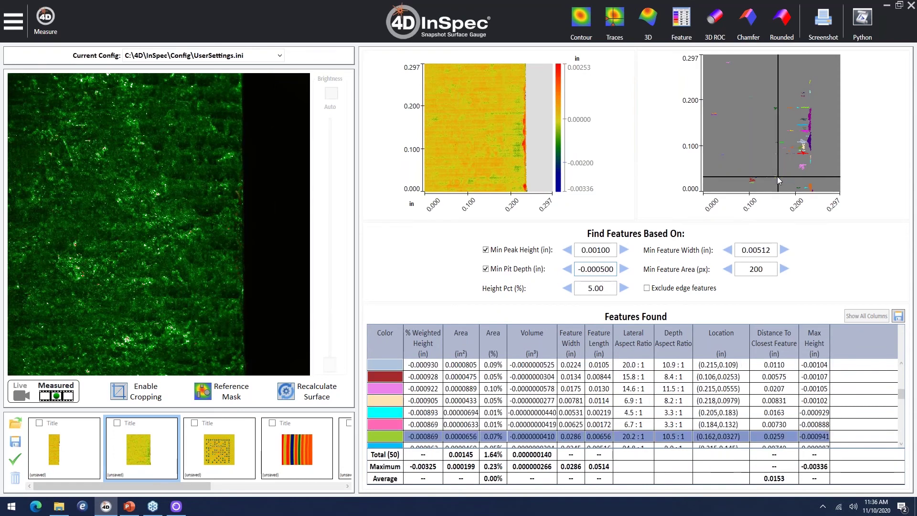
click(800, 129)
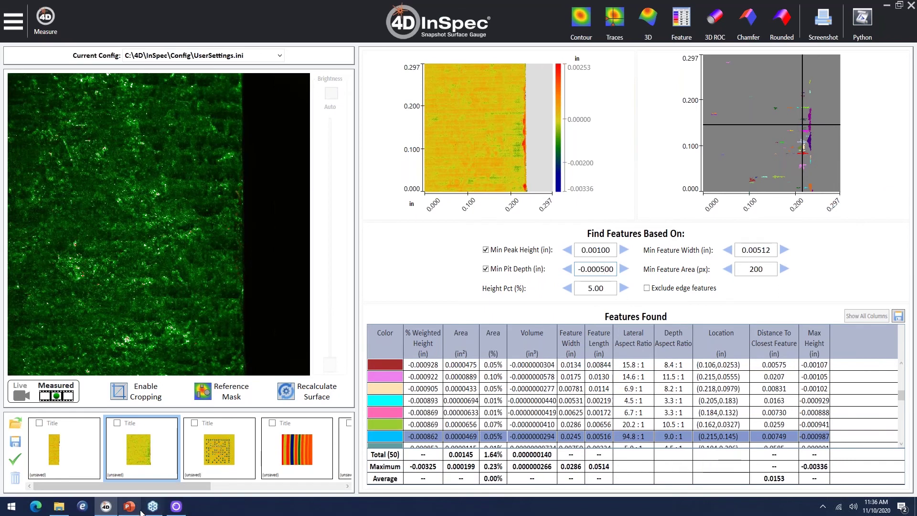
Switch to the Edge Break Software.pptx presentation in PowerPoint and show slide 2 with the 4D InSpec and 4D InSpec XL specifications
mouse_move(141, 512)
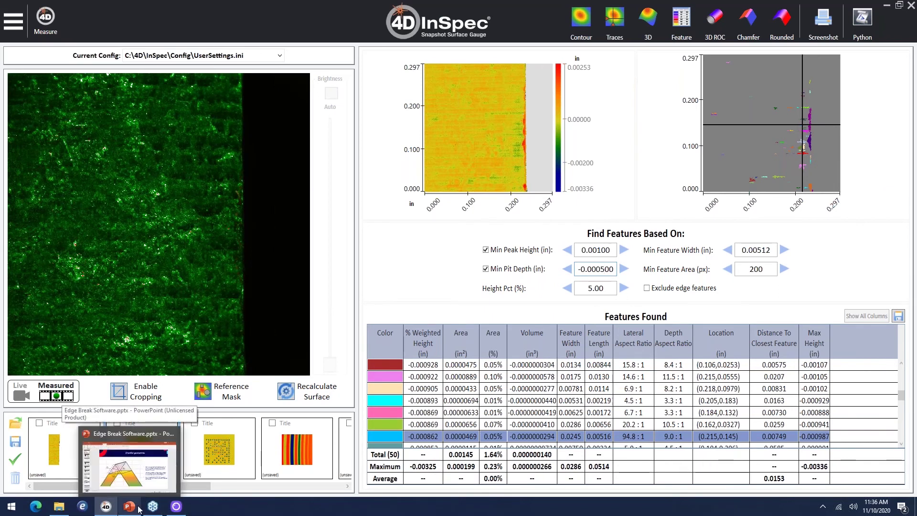
click(135, 480)
scroll(52, 220, up, 2)
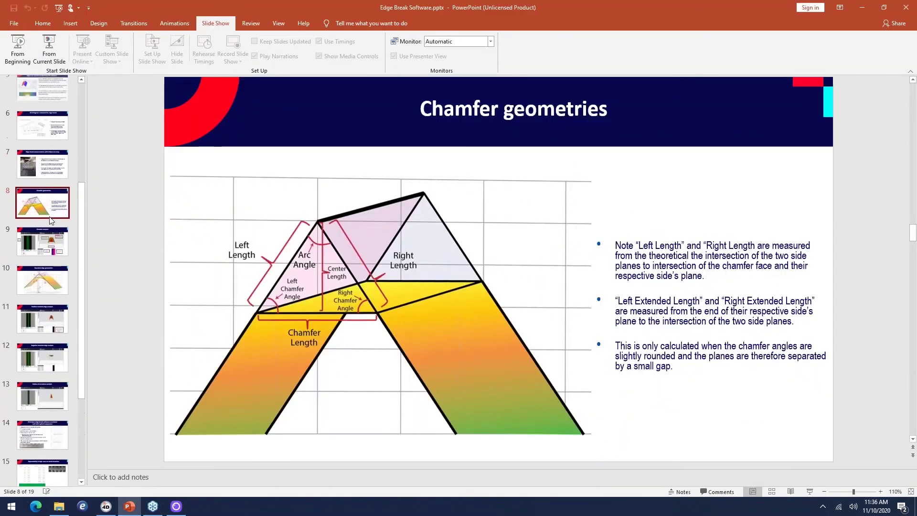
scroll(52, 211, up, 3)
click(46, 139)
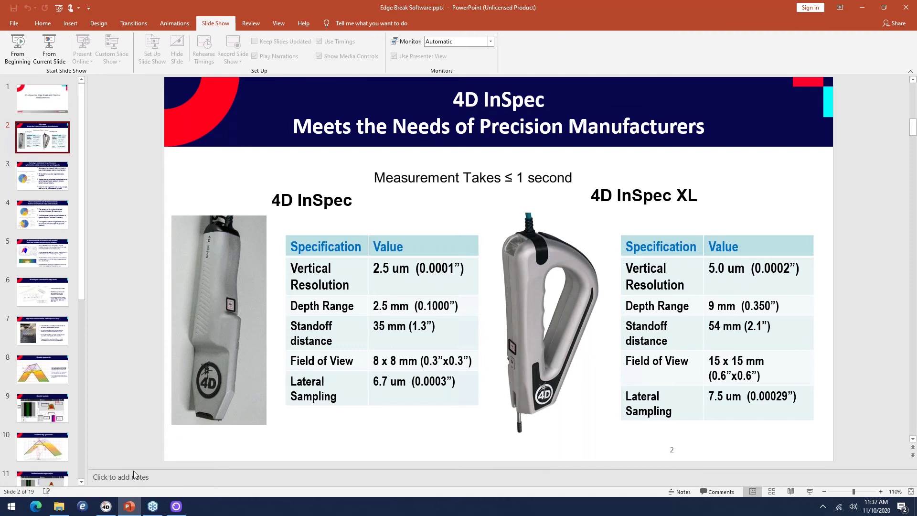
Show the camera feed of the damaged sample, then return to 4D InSpec and measure its pit from the live view
click(177, 507)
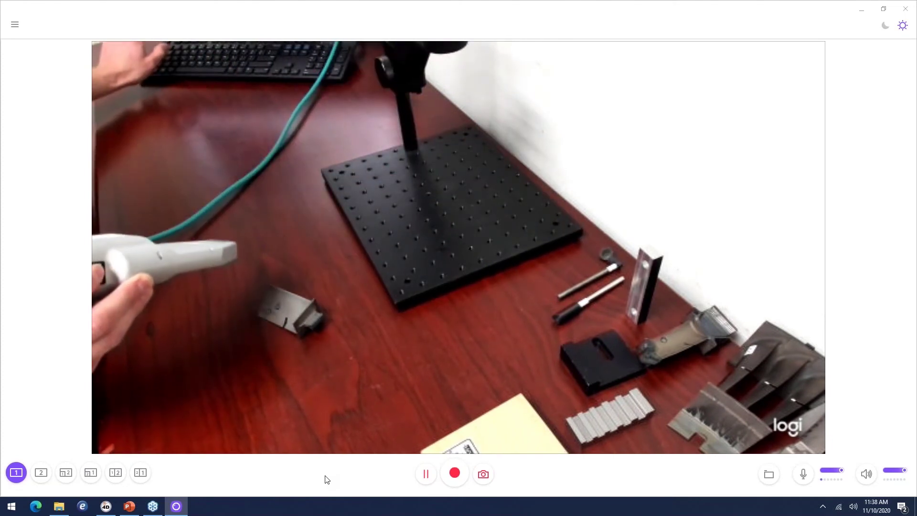
key(alt+Tab)
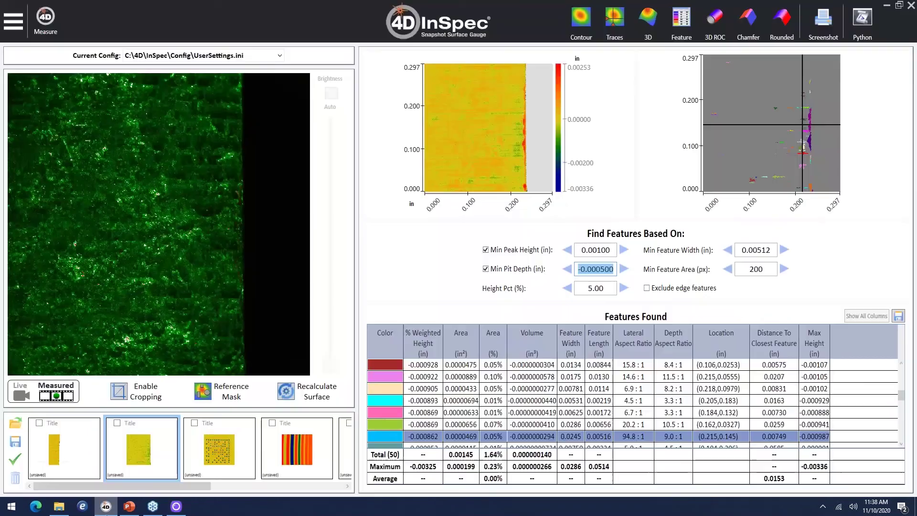
click(13, 397)
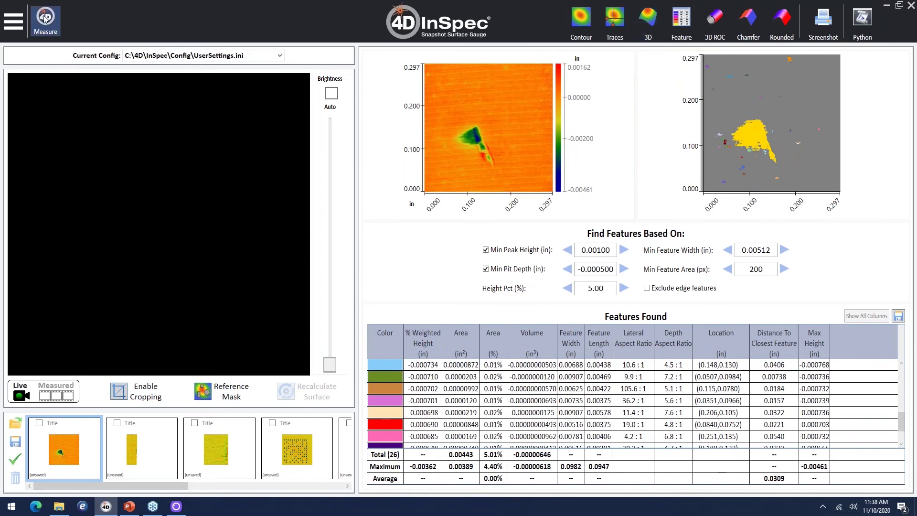
click(13, 21)
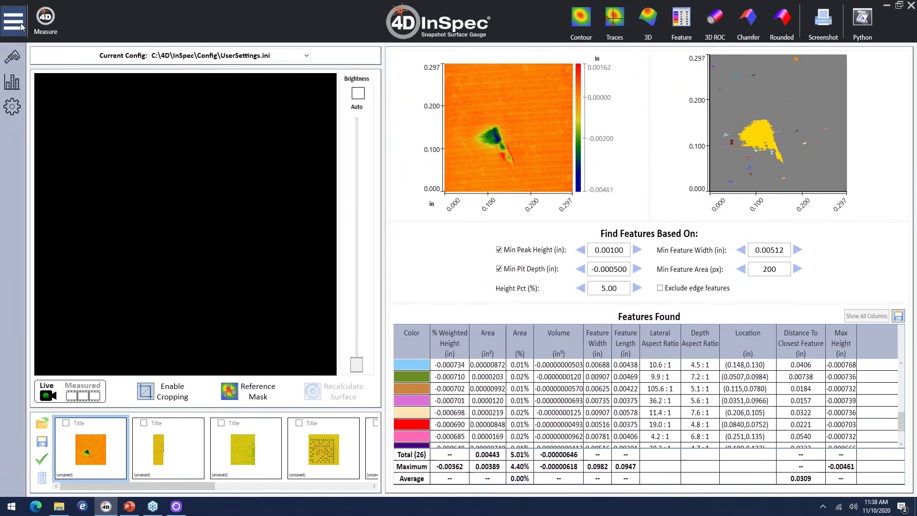
click(14, 21)
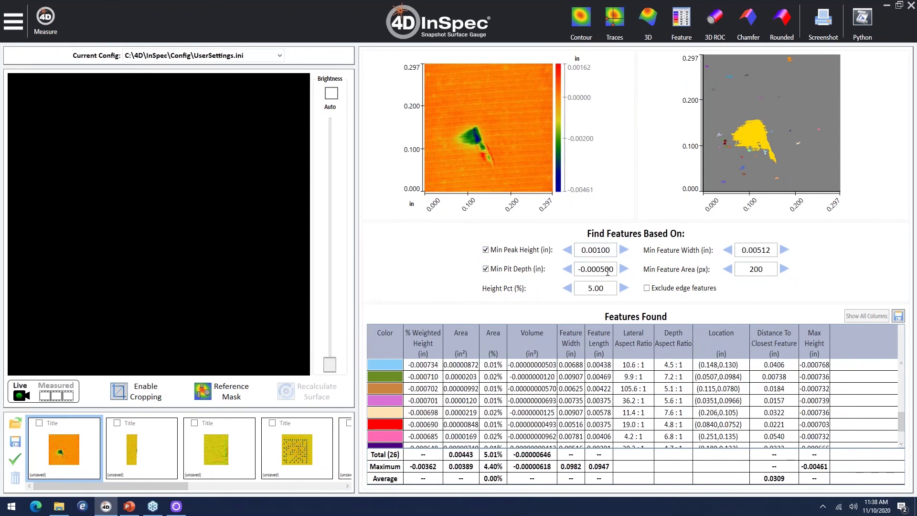
Set the minimum pit depth to -0.00100 in and select the large pit on the feature map with the measured image shown
click(608, 270)
click(606, 271)
key(BackSpace)
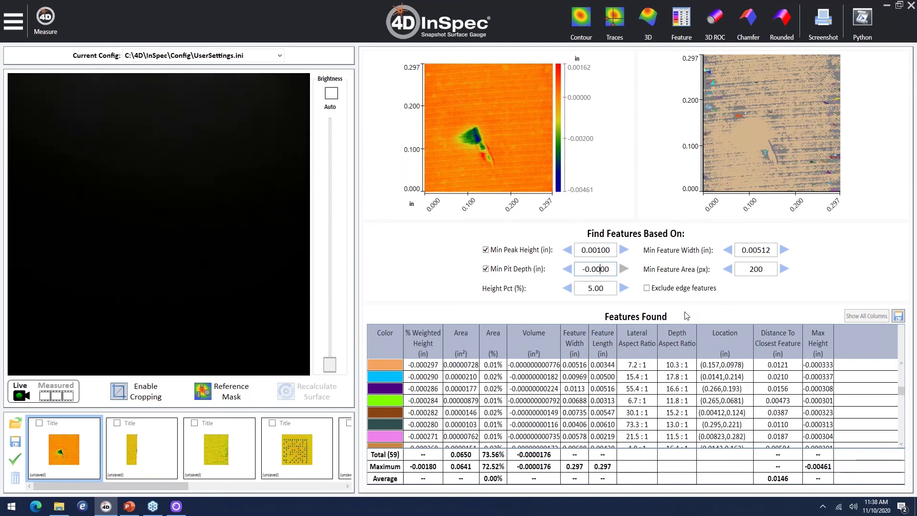
text(1)
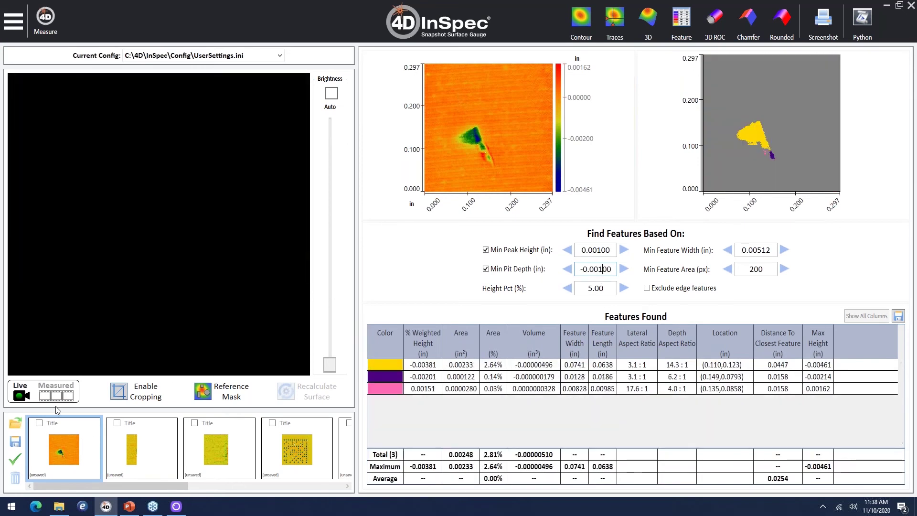
click(44, 427)
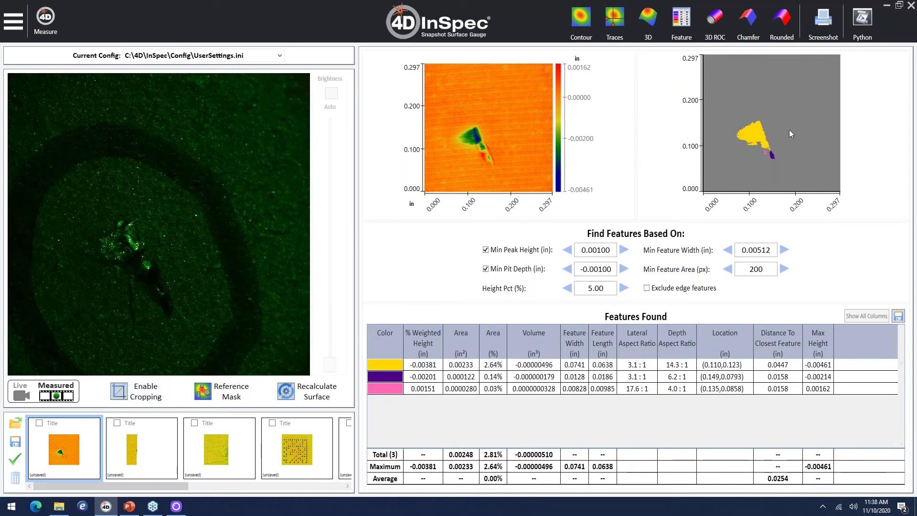
click(751, 143)
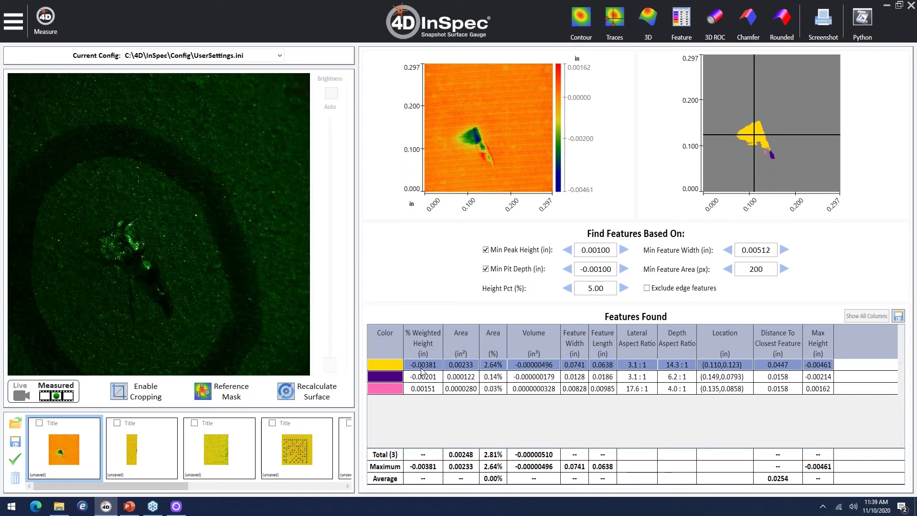
Review the save options for a PDF screenshot and for the feature analysis results as CSV, leaving both without saving
click(832, 27)
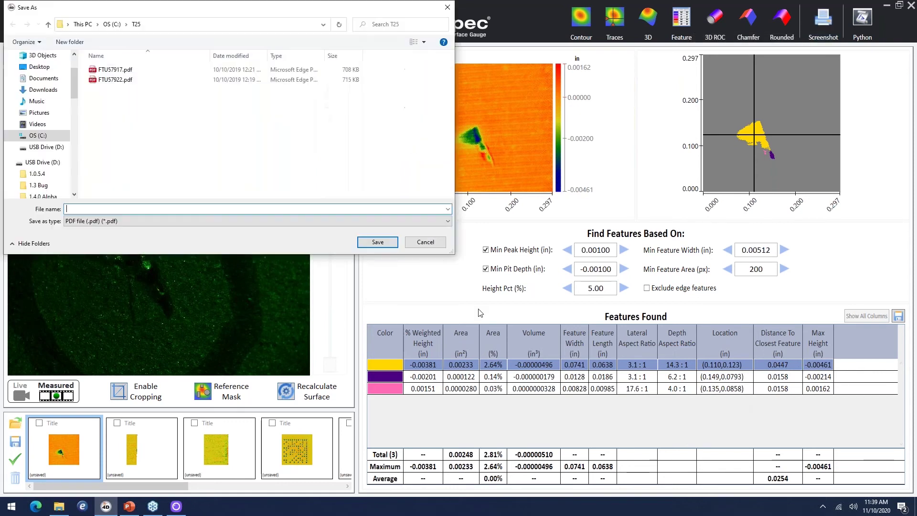
click(115, 25)
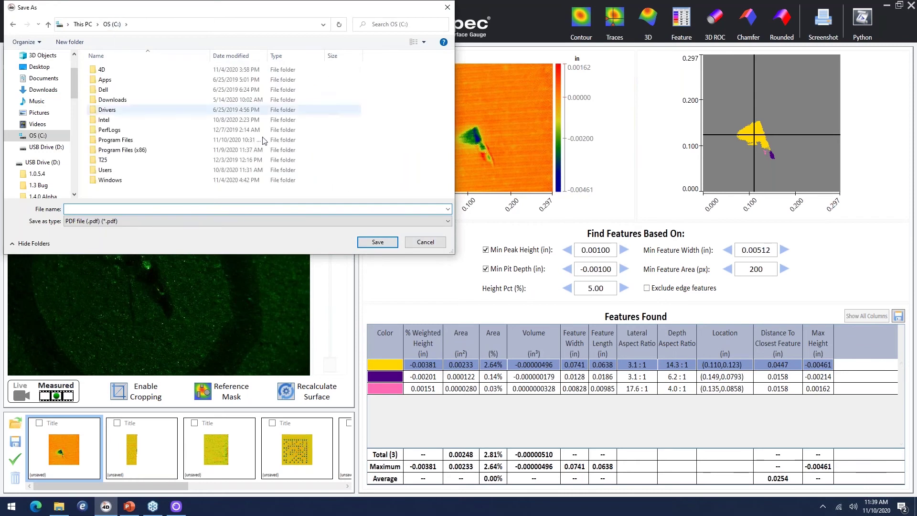
click(431, 247)
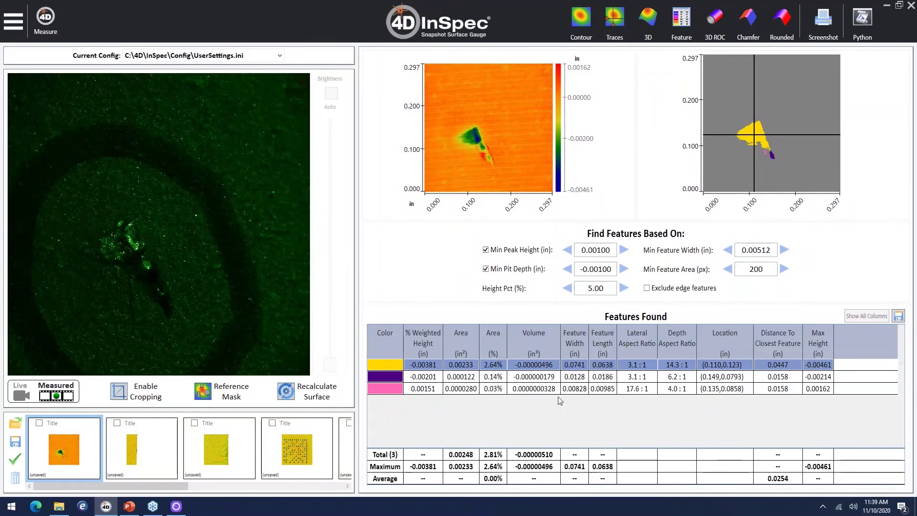
click(898, 316)
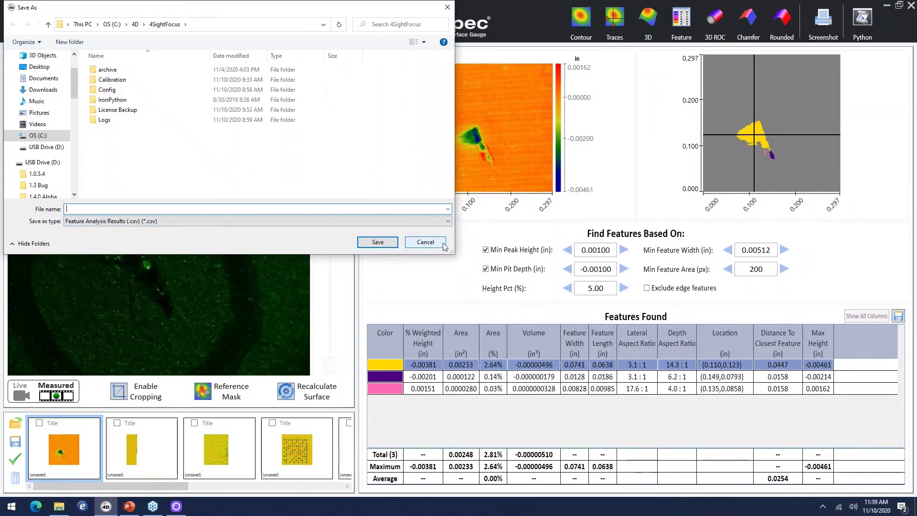
click(425, 242)
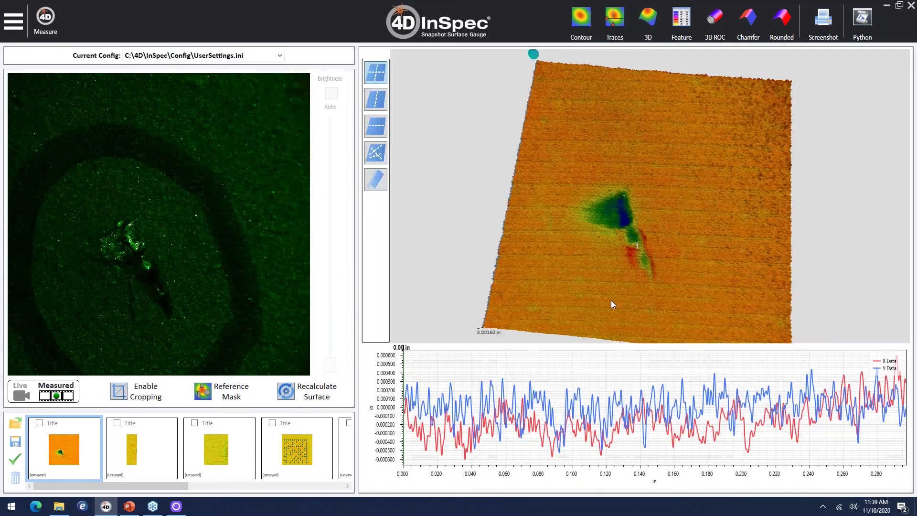
View the damaged surface in 3D and review the file types offered for saving the measurement, without saving it
mouse_move(611, 300)
mouse_down()
mouse_move(664, 302)
mouse_move(681, 243)
mouse_move(570, 288)
mouse_move(578, 249)
mouse_move(573, 268)
mouse_up()
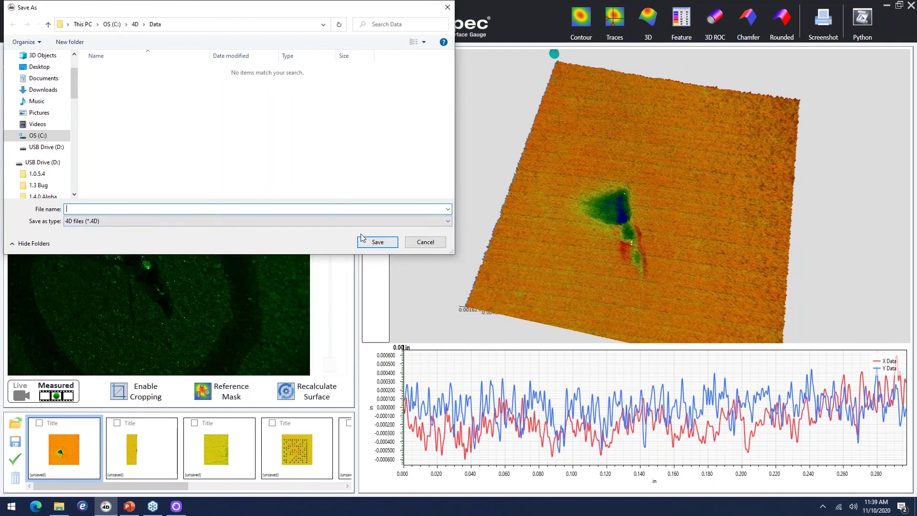
click(325, 221)
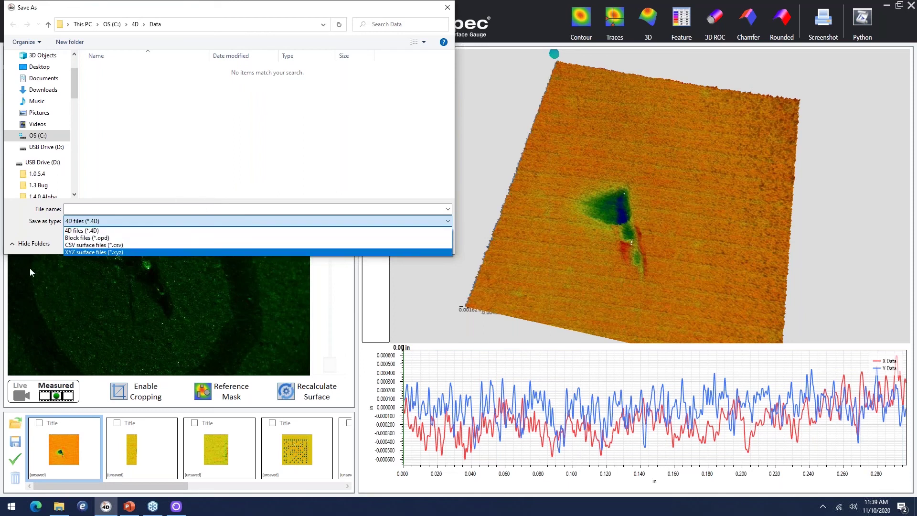
click(232, 245)
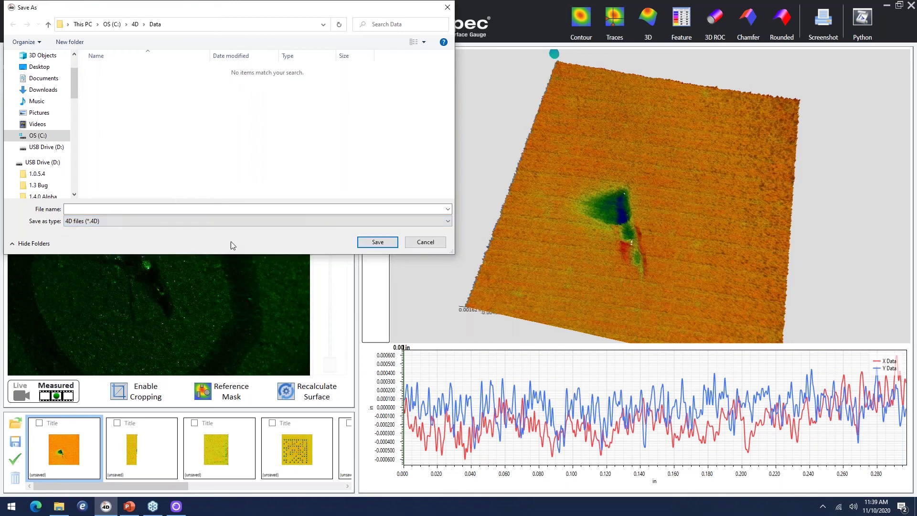
click(433, 243)
Inspect the pit's 3D surface from several angles and return to its feature analysis results
drag(571, 249, 637, 253)
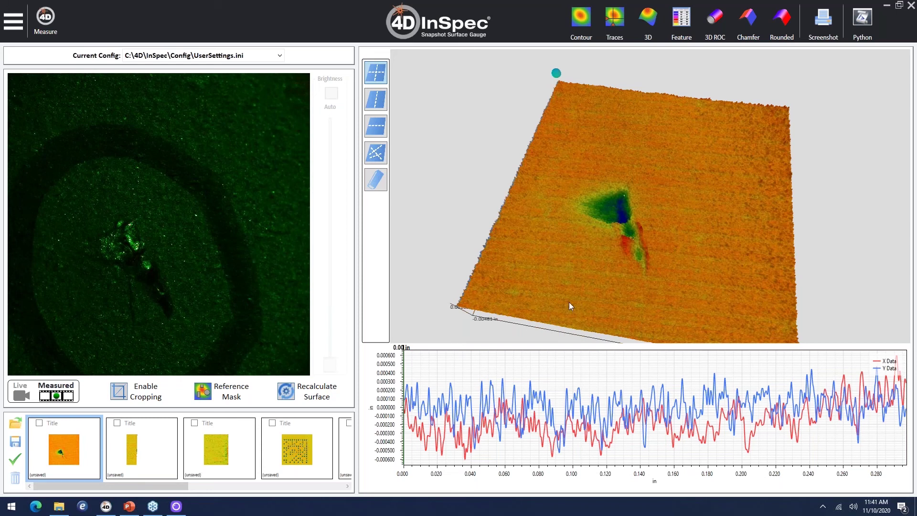
drag(583, 267, 591, 274)
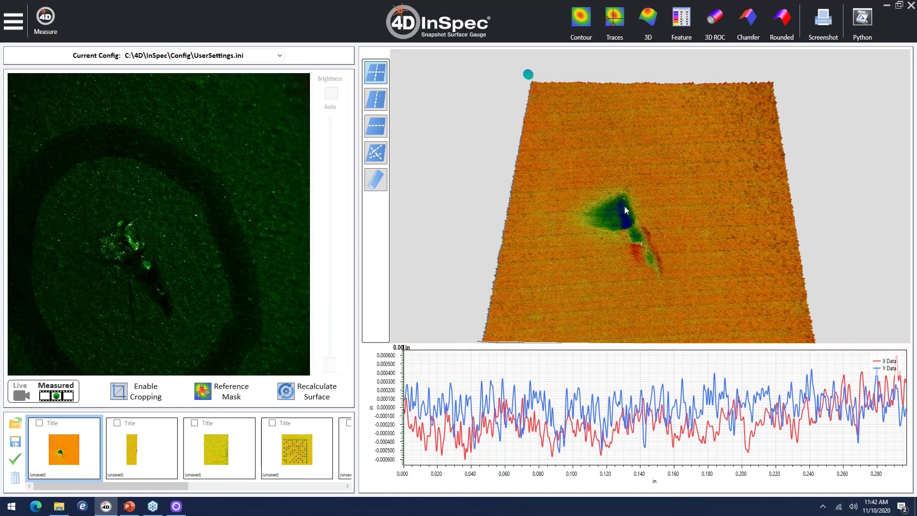
drag(672, 292, 681, 173)
click(683, 21)
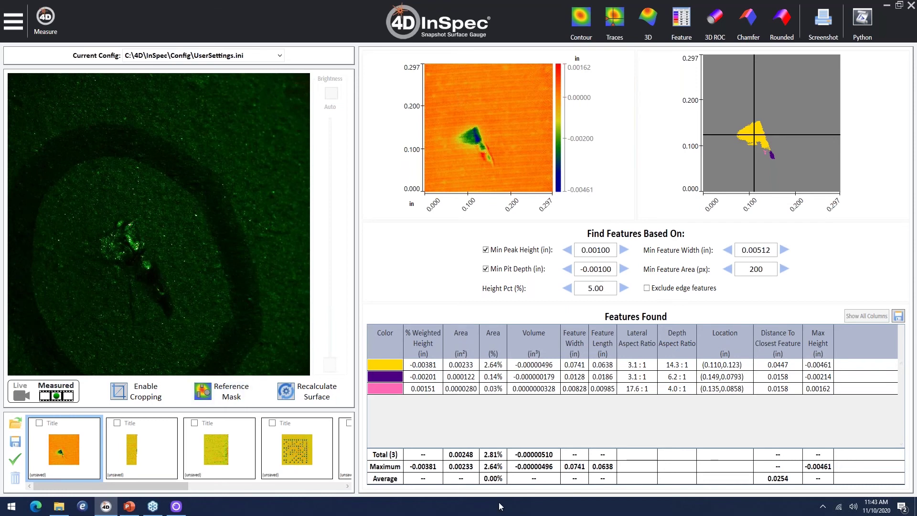
Show the camera feed of the edge sample and slide 7 of the PowerPoint presentation on edge break measurements
click(170, 510)
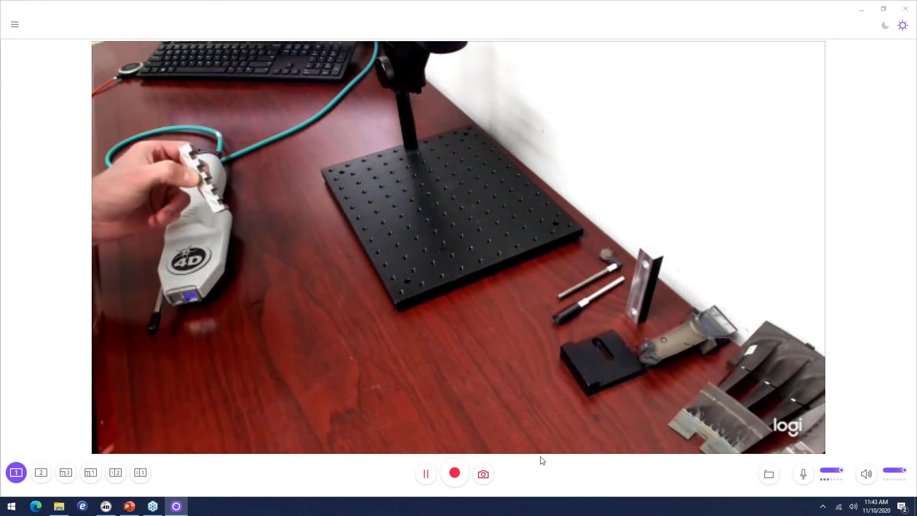
click(129, 506)
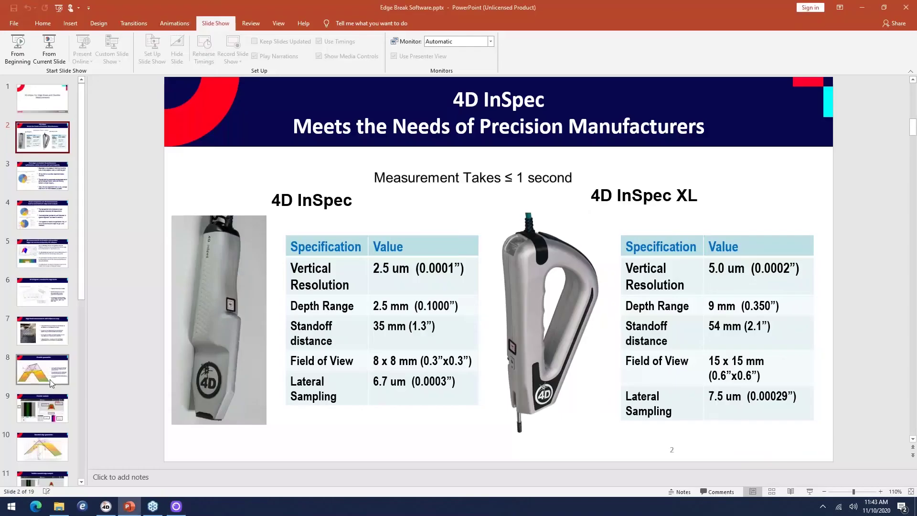
click(47, 331)
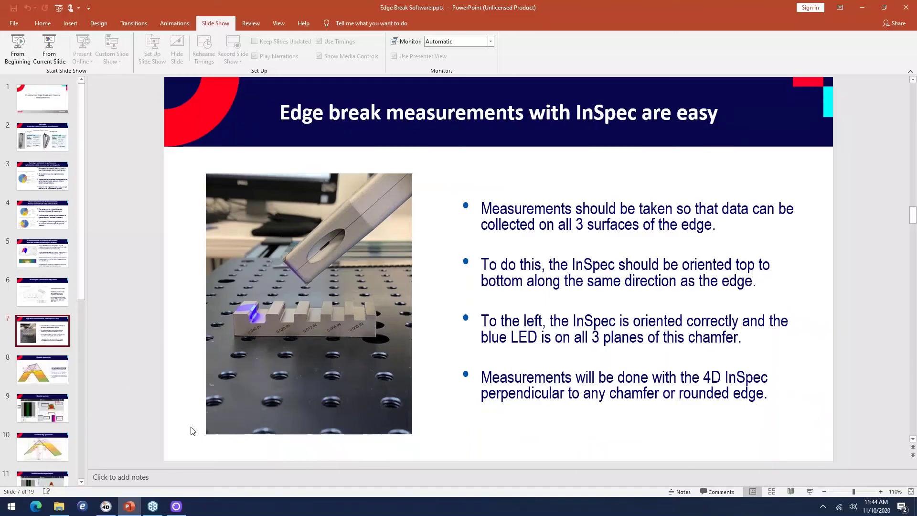
Position the gauge using the camera feed, then return to 4D InSpec and measure the chamfered edge from the live view with 3D results
click(176, 507)
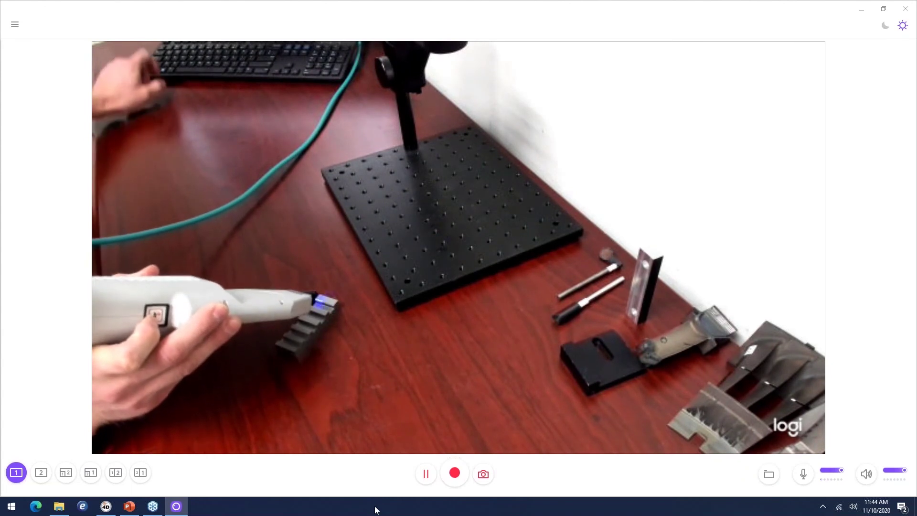
click(105, 508)
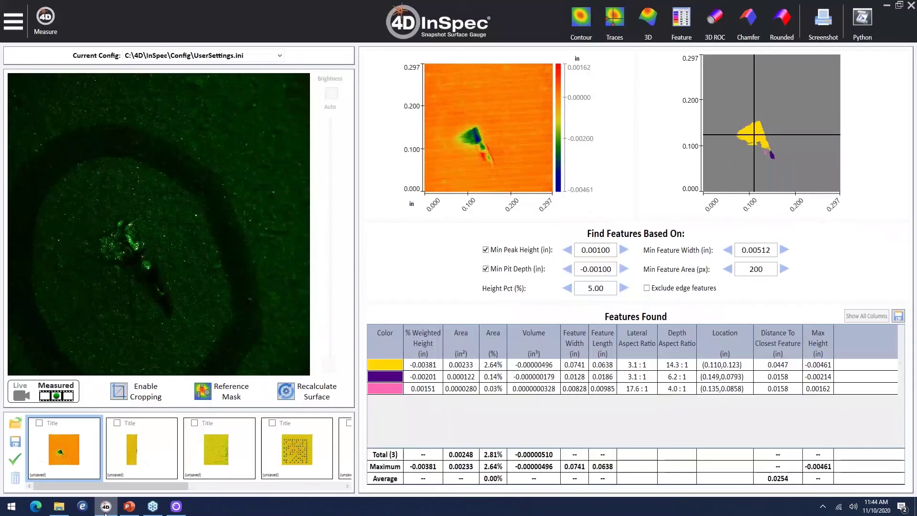
click(649, 22)
click(21, 394)
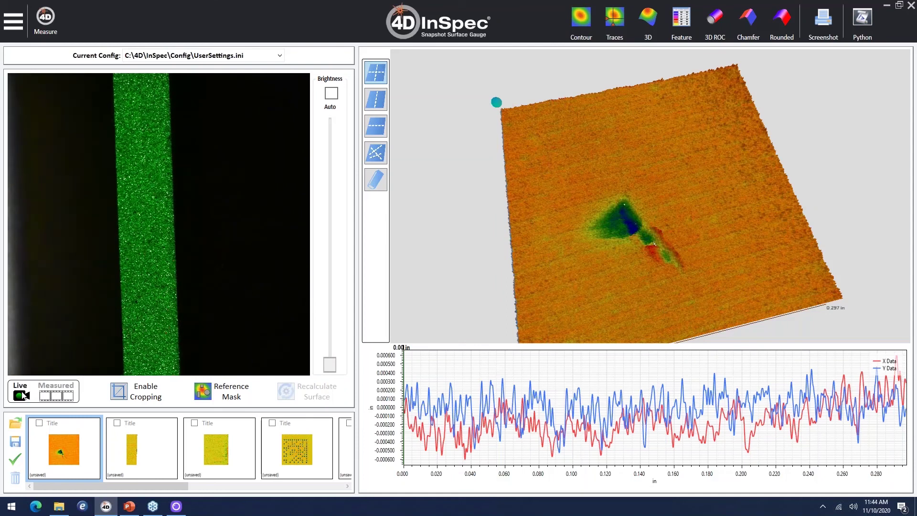
click(23, 395)
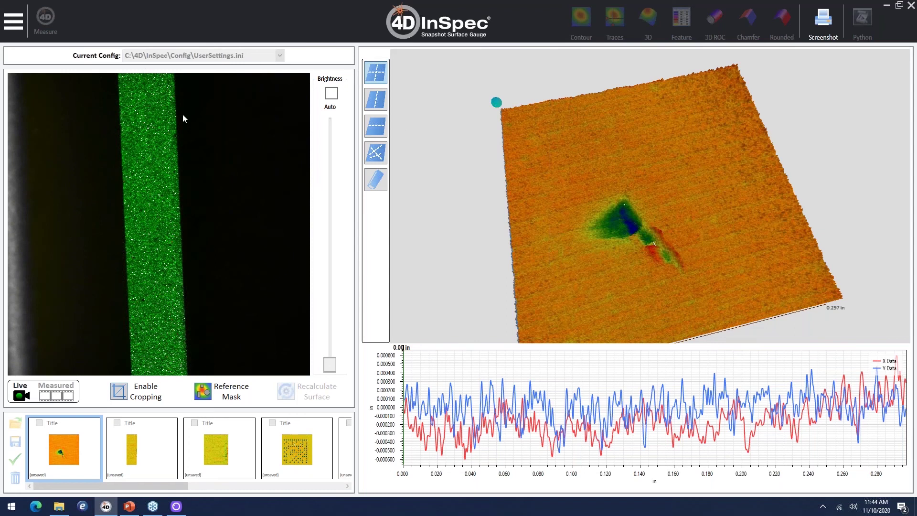
Set shape removal to None, remeasure the chamfered edge, and show its measured image
click(13, 21)
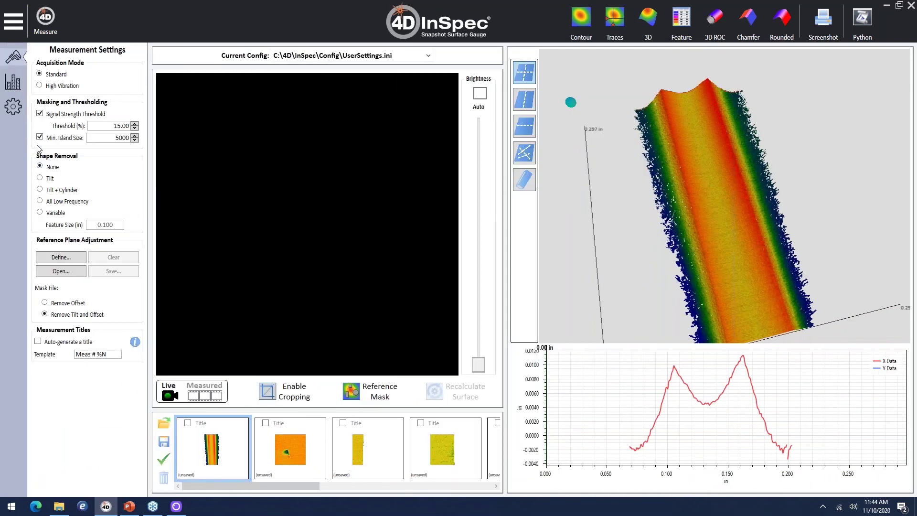
click(13, 21)
click(61, 386)
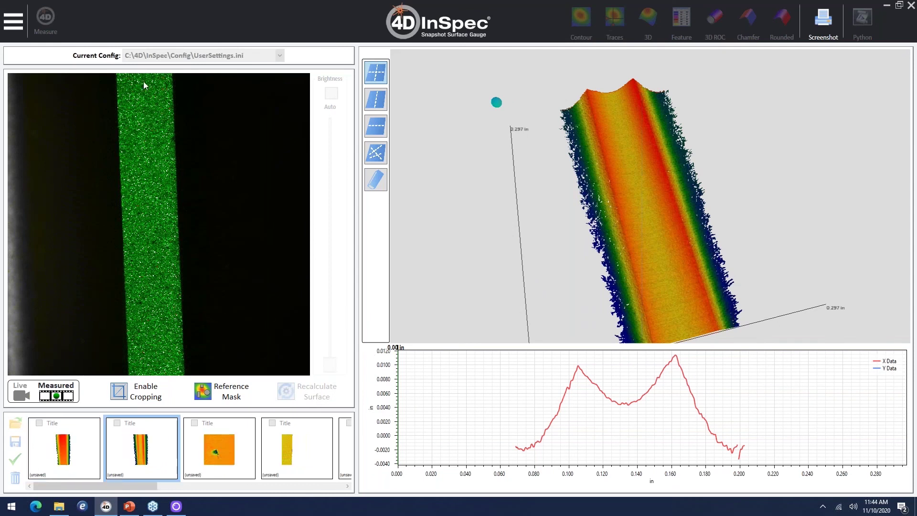
Run the Chamfer analysis on the new measurement and tilt its 3D surface to see the edge profile
drag(643, 319, 641, 249)
click(746, 23)
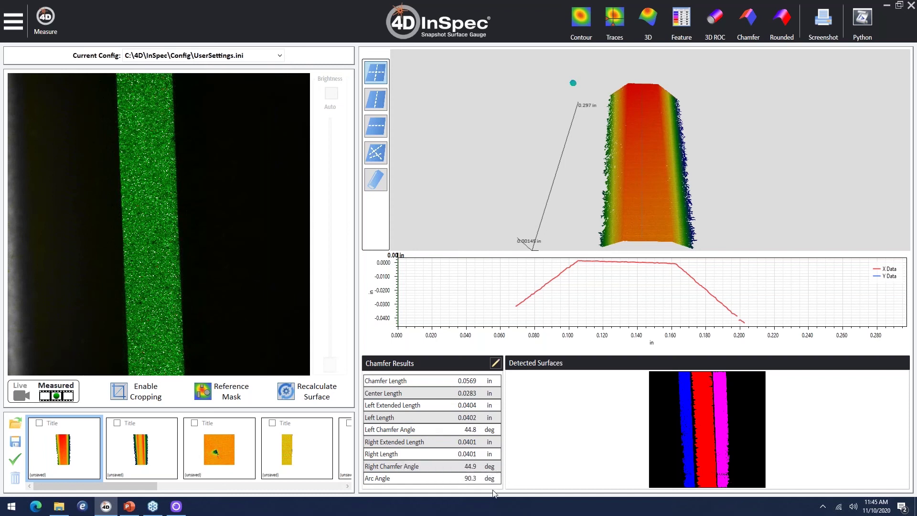
drag(654, 215, 659, 142)
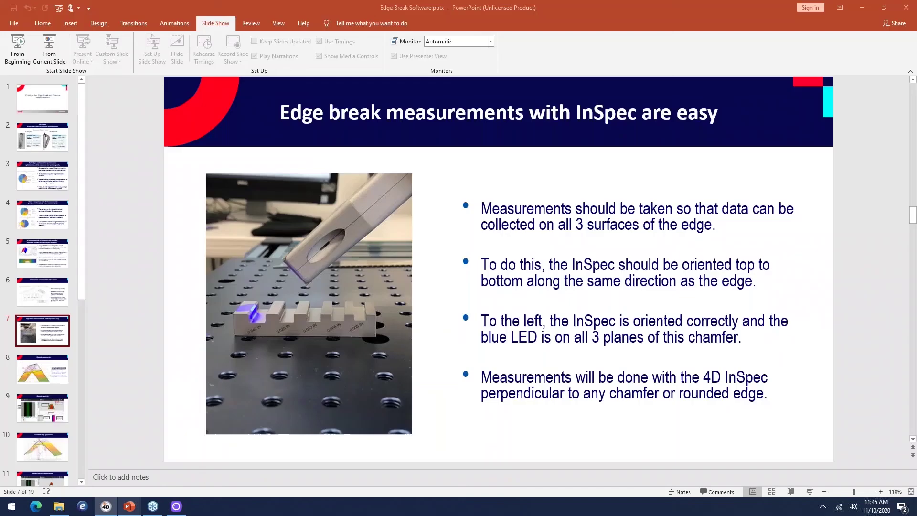
Present slide 8, Chamfer geometries, in PowerPoint and return to the chamfer results in 4D InSpec
click(129, 506)
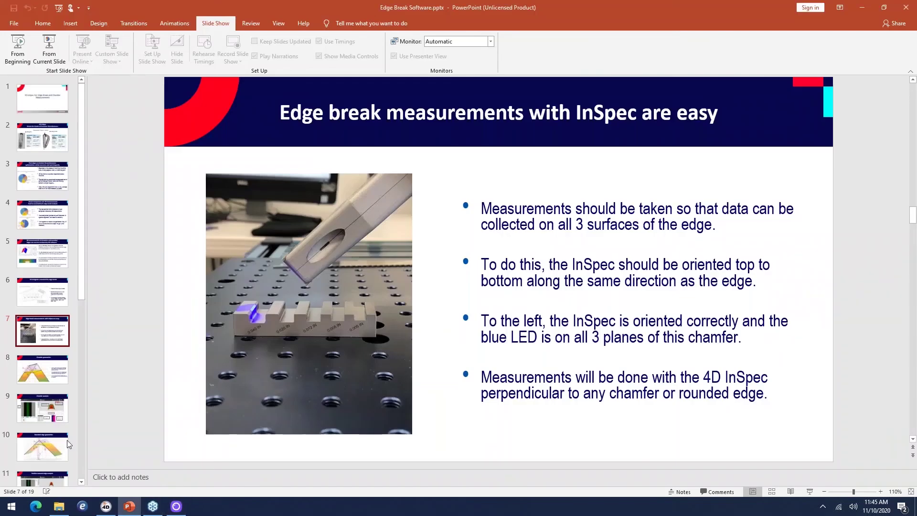
click(41, 378)
click(48, 48)
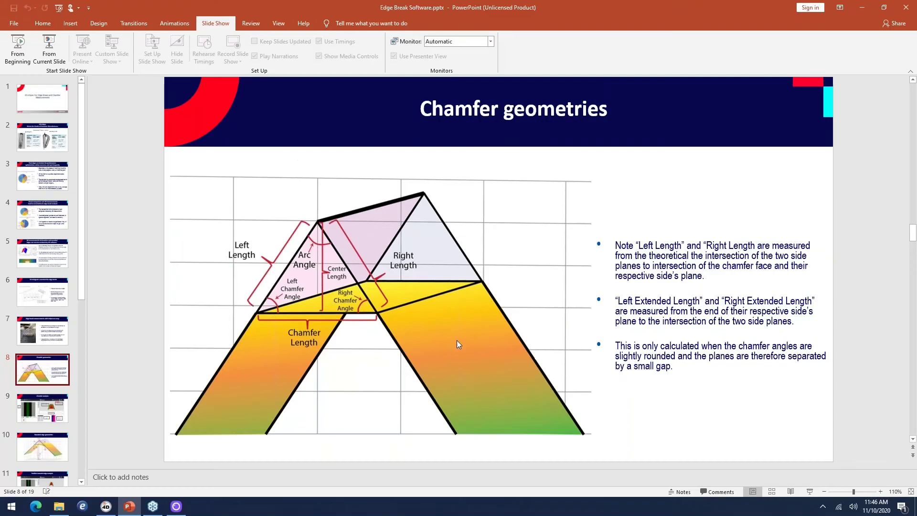
click(109, 511)
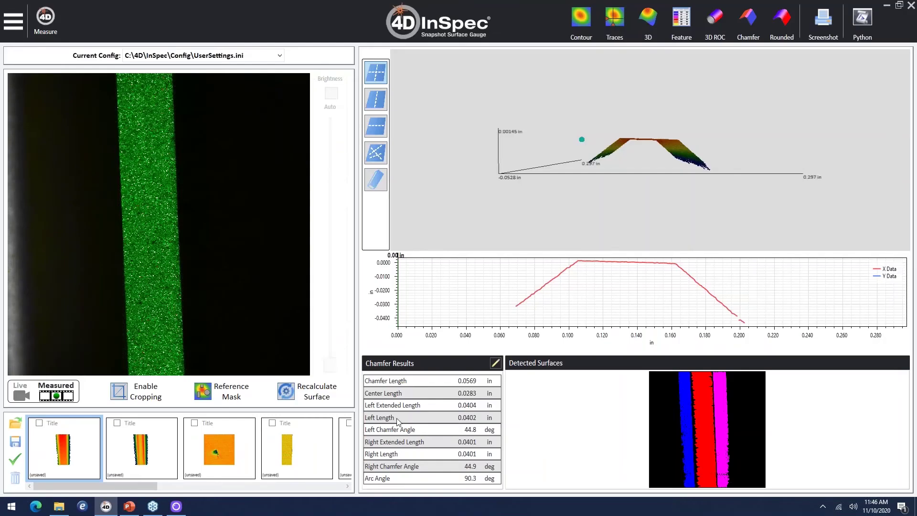
Inspect the chamfered edge's 3D surface from the side, from above and at an oblique angle
drag(654, 176, 181, 321)
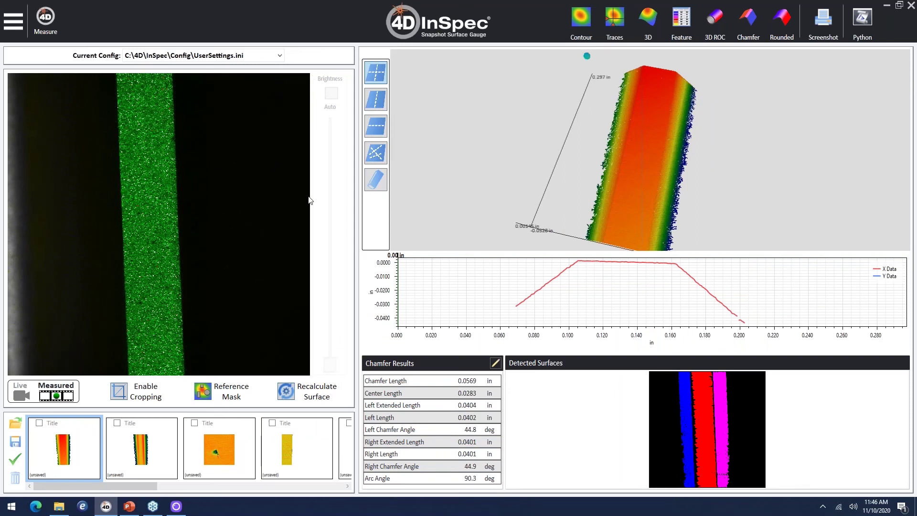
drag(774, 191, 579, 154)
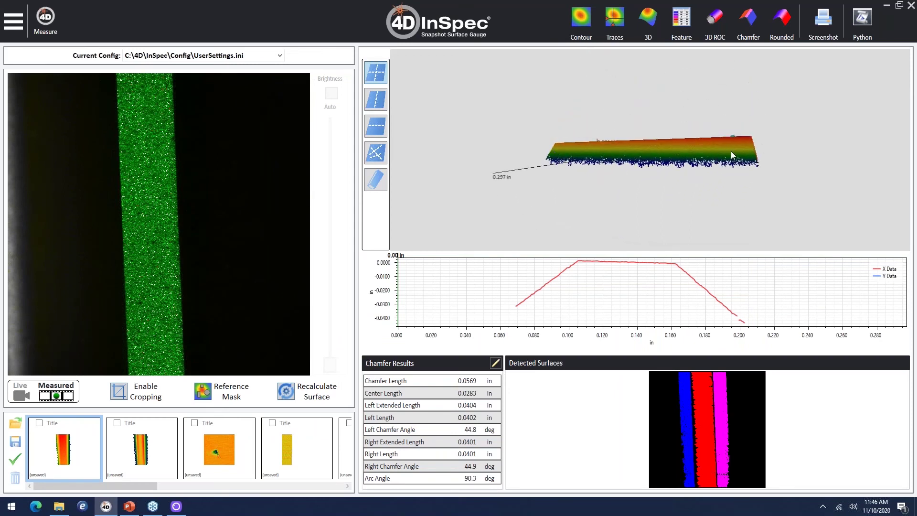
drag(572, 164, 650, 241)
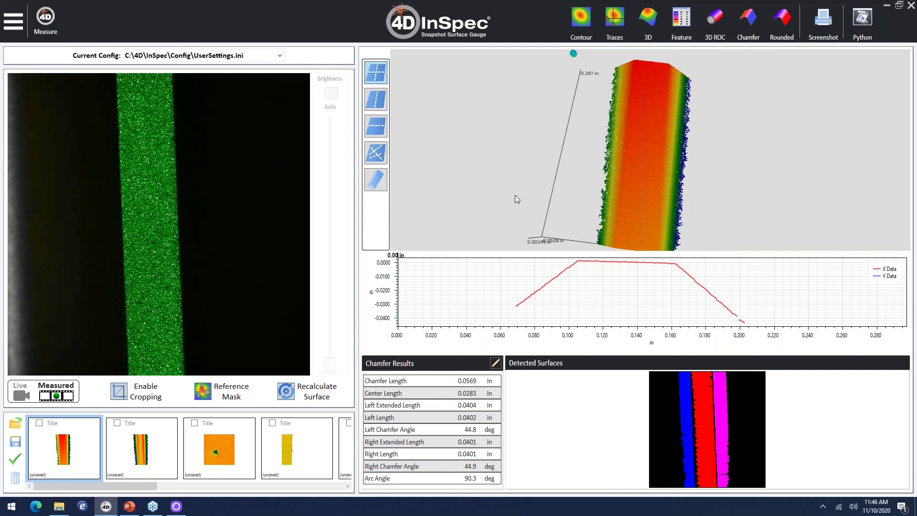
drag(603, 165, 633, 171)
drag(642, 211, 674, 192)
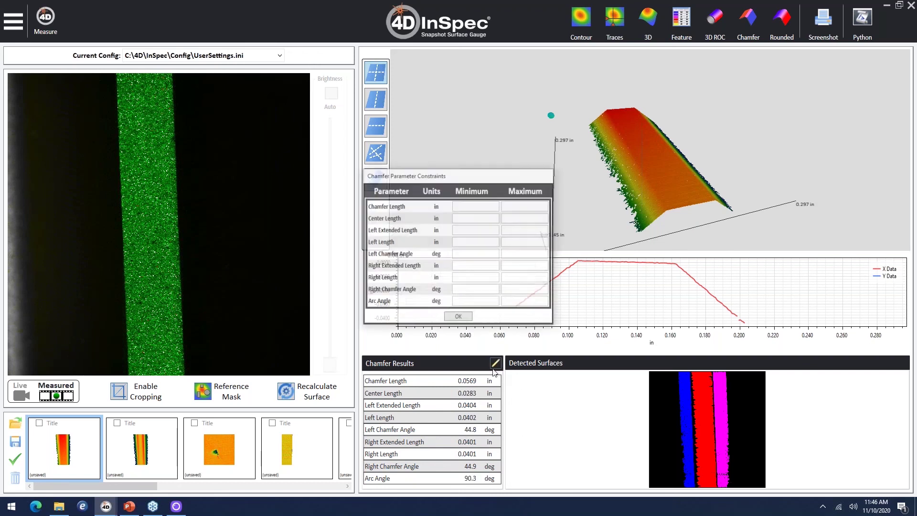
Constrain the chamfer length to a minimum of 0.05 in and a maximum of 0.06 in
click(466, 206)
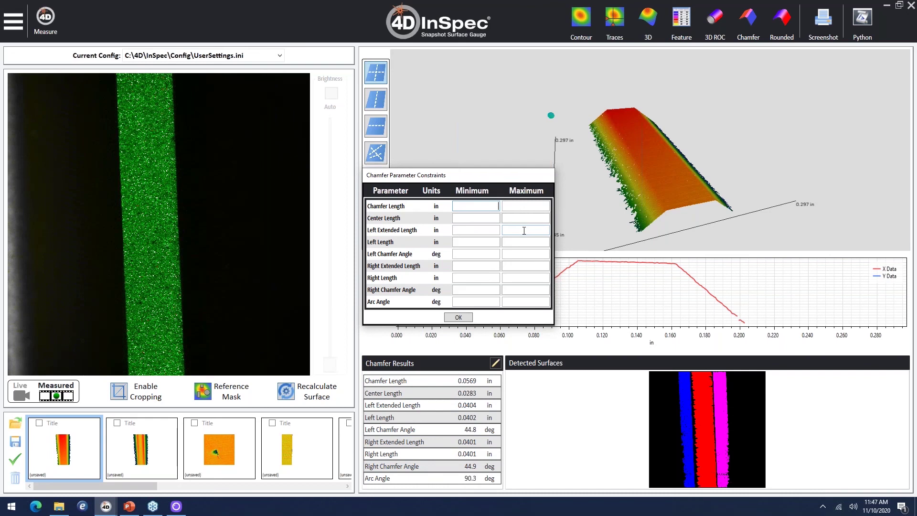
text(.05)
key(Tab)
text(.06)
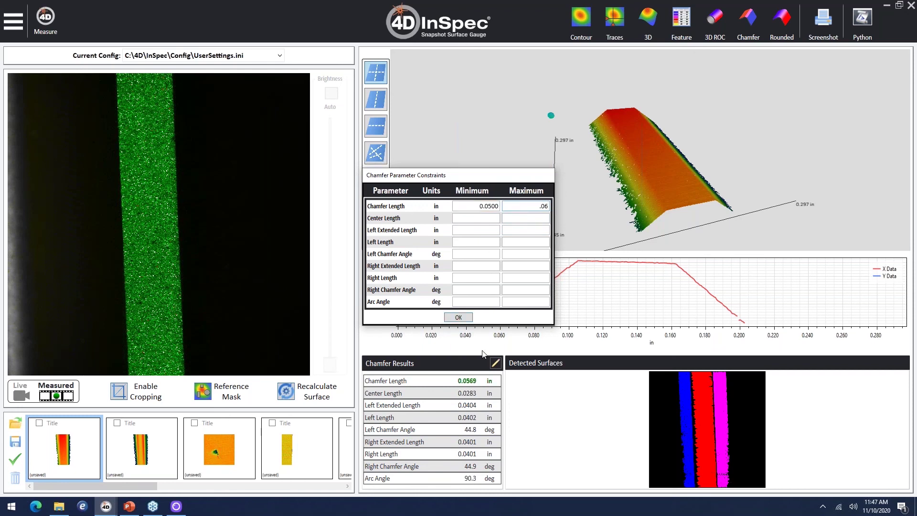
Try other chamfer length limits, then clear both the minimum and maximum and close the constraints
click(491, 208)
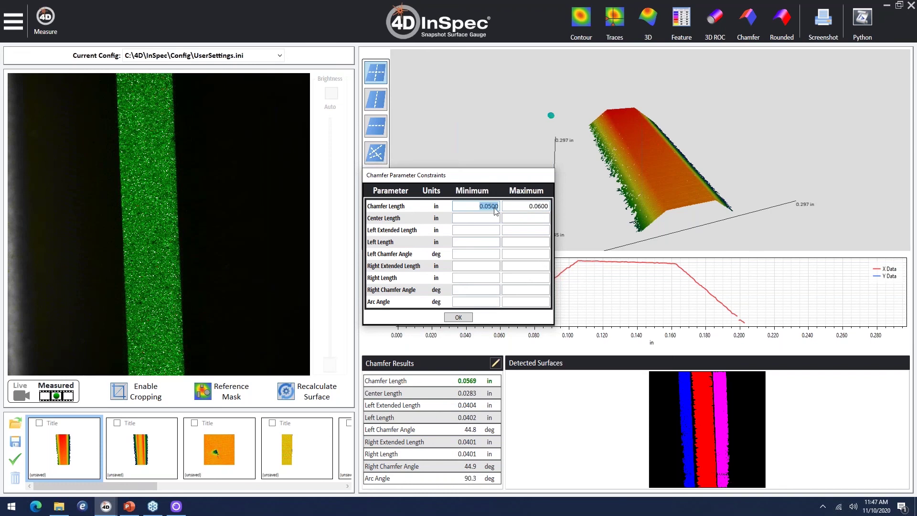
click(545, 206)
text(0.0650)
click(495, 208)
text(0.0006)
key(BackSpace)
key(BackSpace)
click(538, 207)
key(BackSpace)
key(shift+Tab)
key(BackSpace)
click(459, 317)
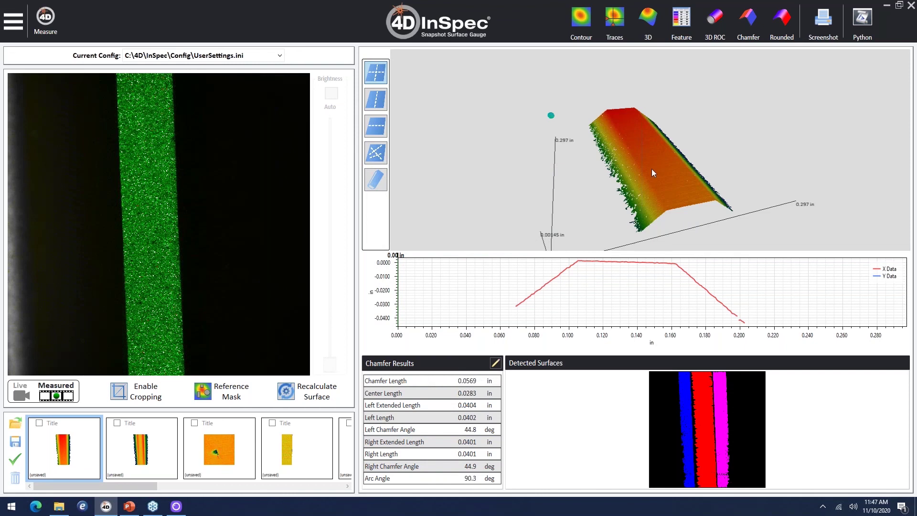
Position the gauge on the rounded edge using the camera feed, then measure it in 4D InSpec with 3D results
drag(651, 175, 636, 206)
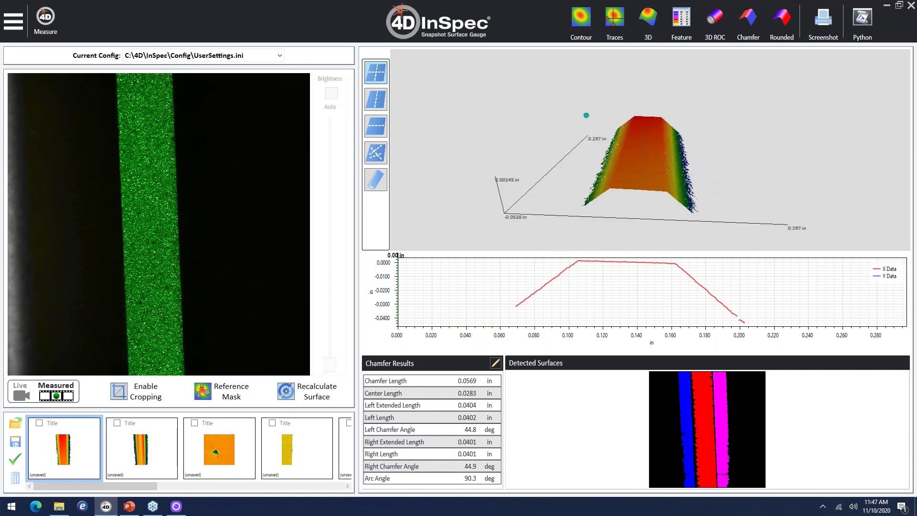
click(171, 508)
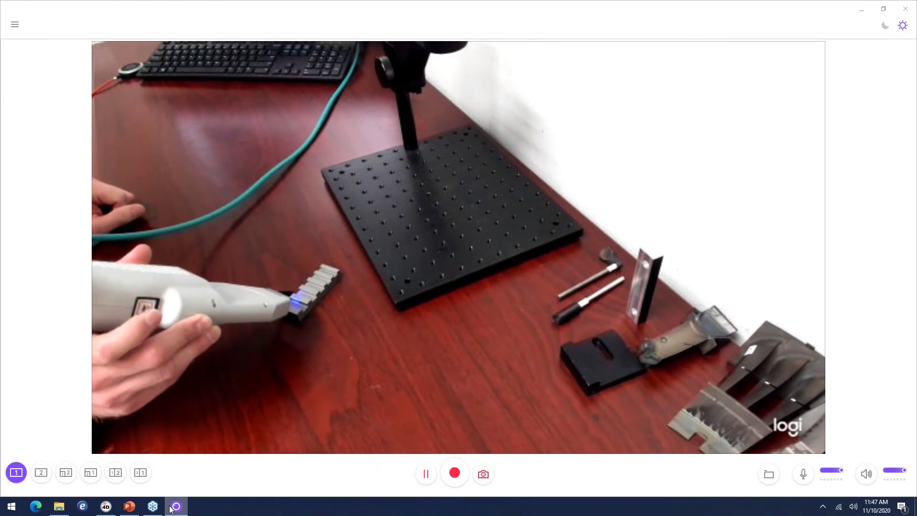
click(105, 506)
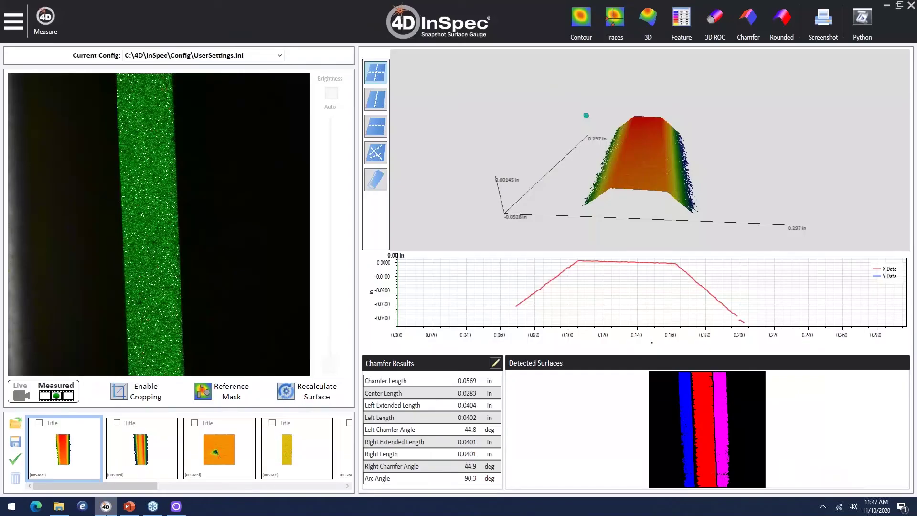
click(648, 21)
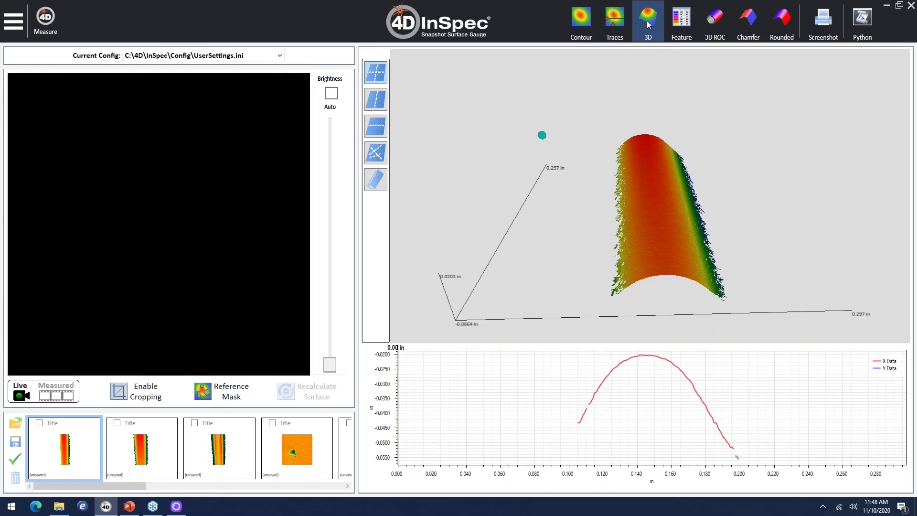
Run the Rounded edge break analysis with the measured image shown, and inspect the rounded surface from several angles
click(772, 24)
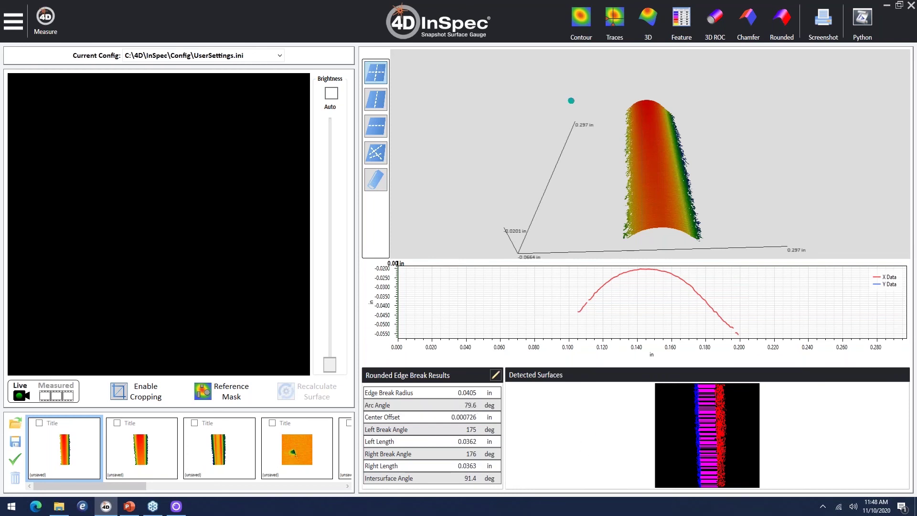
click(50, 397)
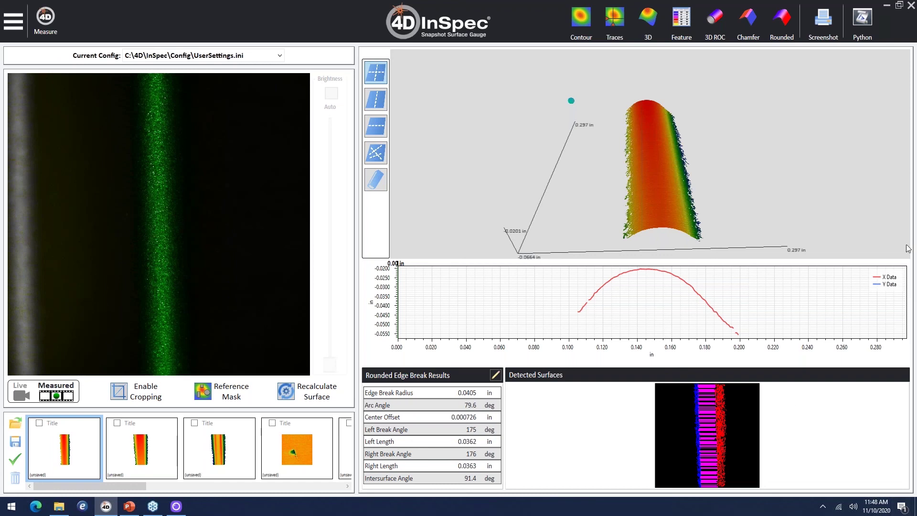
mouse_move(659, 186)
mouse_down()
mouse_move(556, 175)
mouse_move(644, 182)
mouse_move(731, 147)
mouse_move(686, 203)
mouse_move(673, 200)
mouse_move(675, 180)
mouse_up()
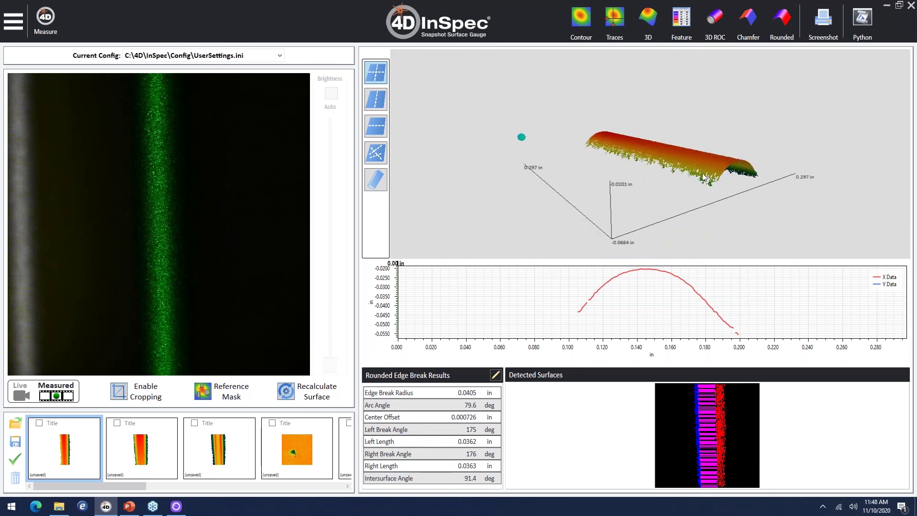
drag(691, 178, 667, 186)
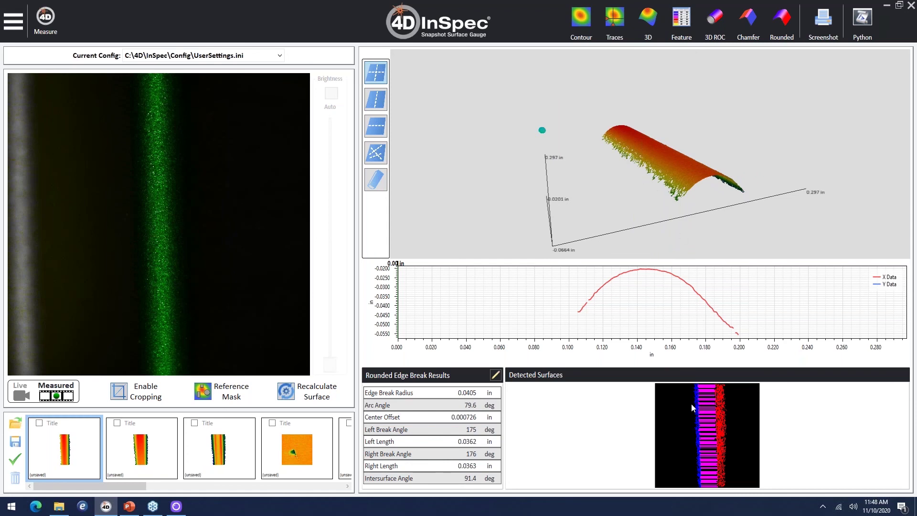
drag(668, 121, 667, 158)
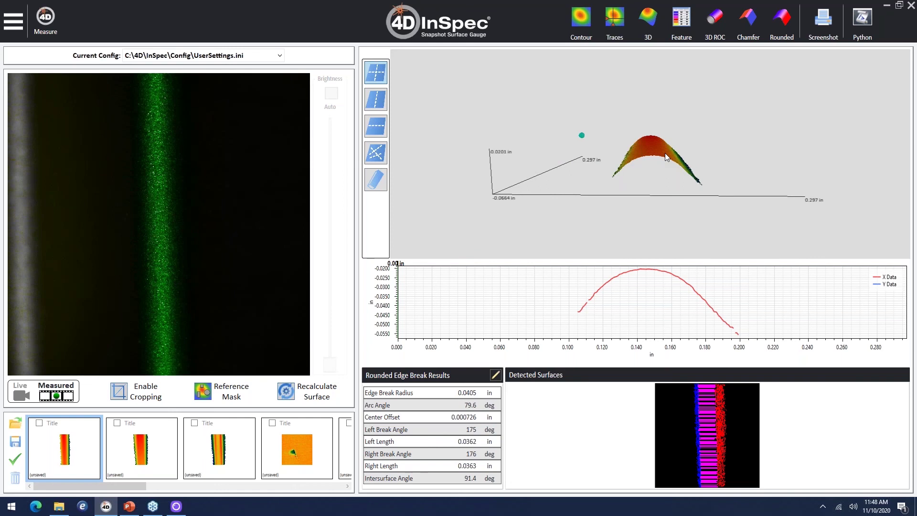
drag(662, 157, 671, 242)
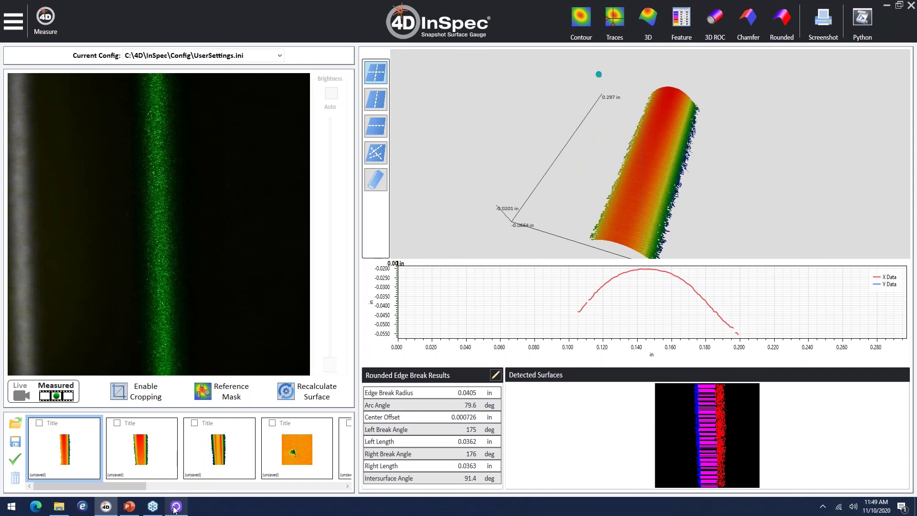
Switch to PowerPoint and present slide 18, Automation for edge break measurements
mouse_move(176, 509)
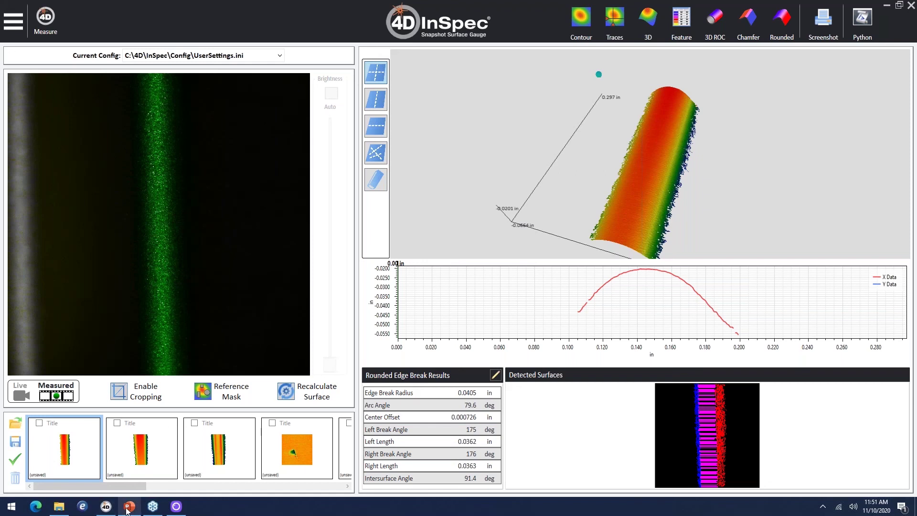
mouse_move(127, 511)
click(125, 466)
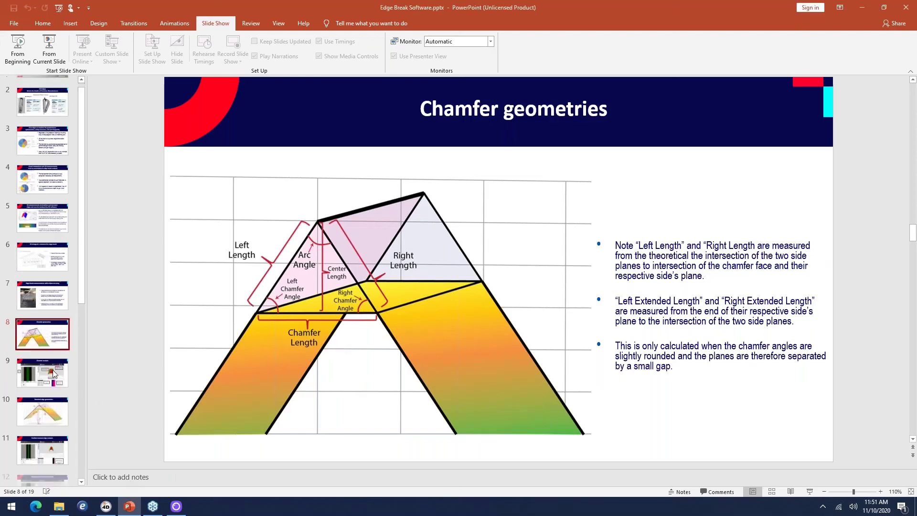
scroll(54, 371, down, 8)
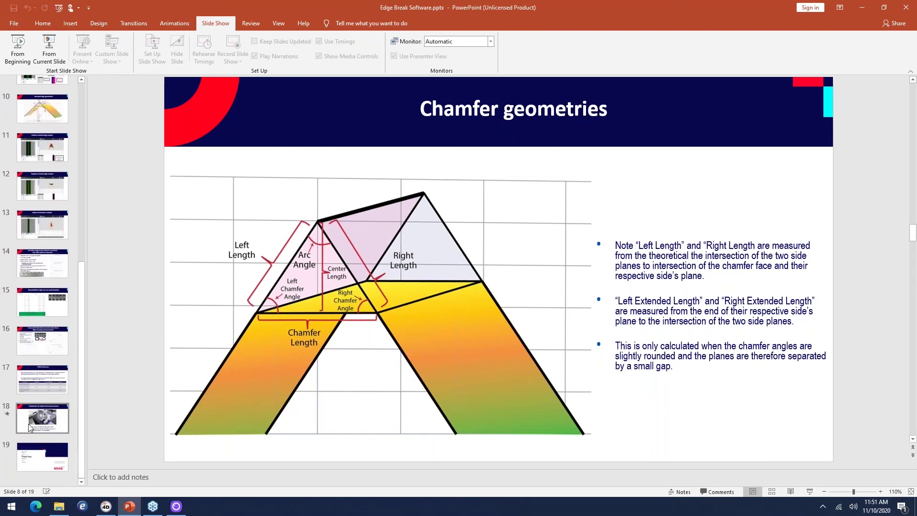
click(27, 423)
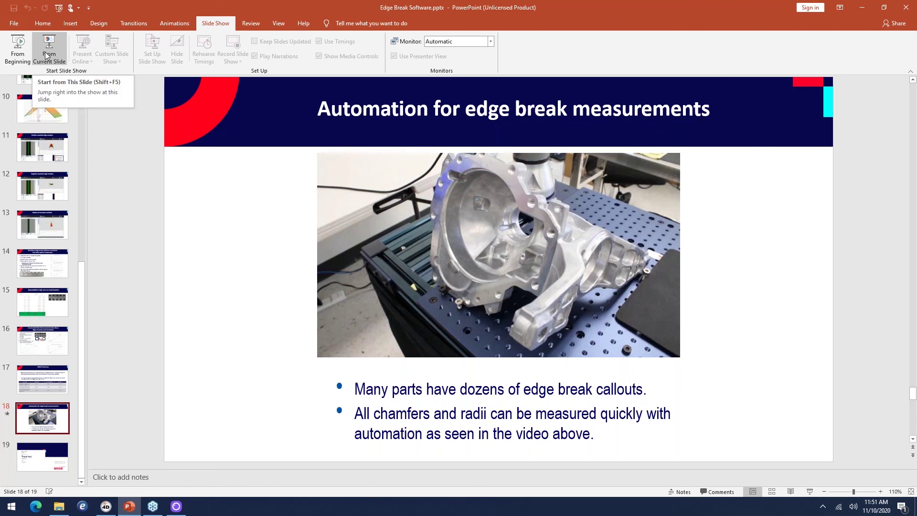
click(46, 56)
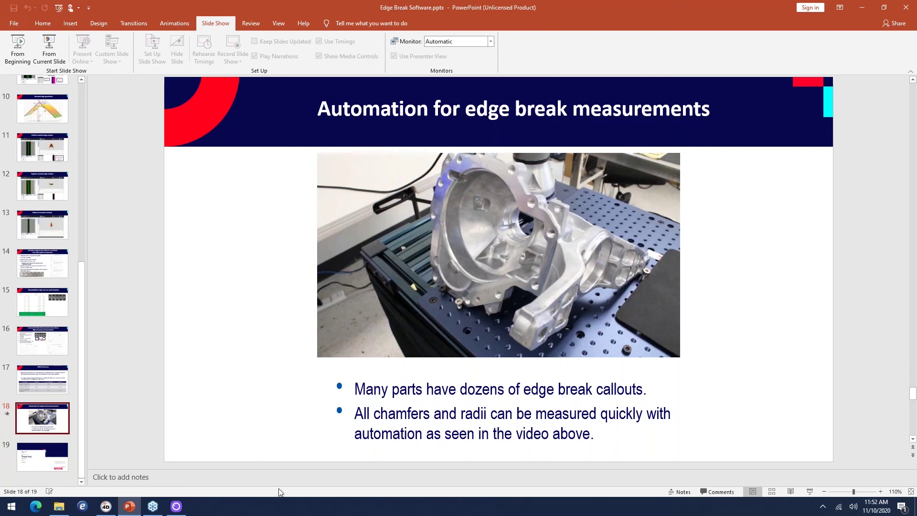
Show the camera feed of the gauge stand and samples, then return to the PowerPoint presentation
click(176, 507)
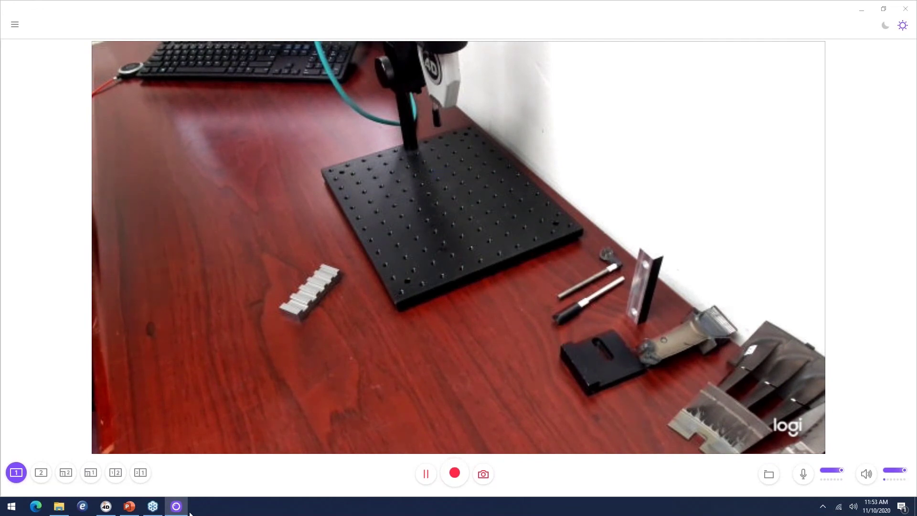
mouse_move(129, 513)
click(132, 484)
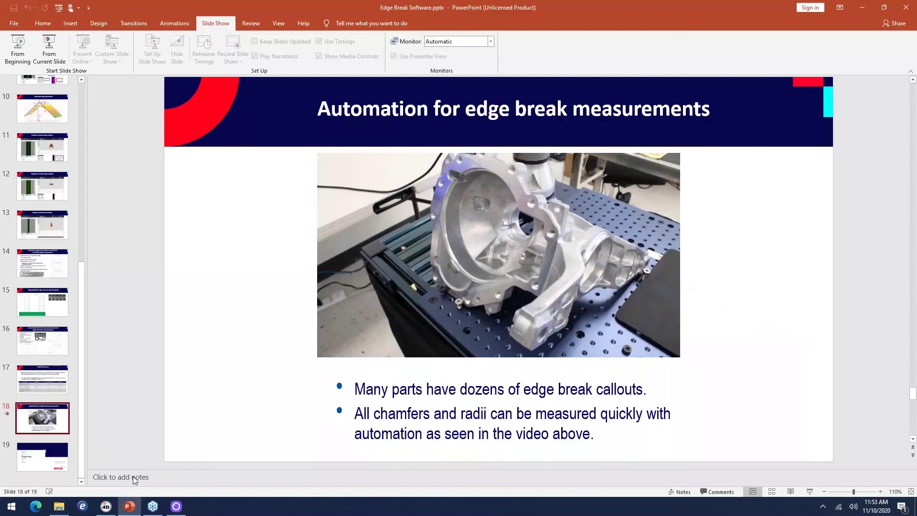
Present slide 9, Chamfer analysis, full screen and end the slide show
scroll(33, 148, up, 1)
scroll(33, 143, up, 1)
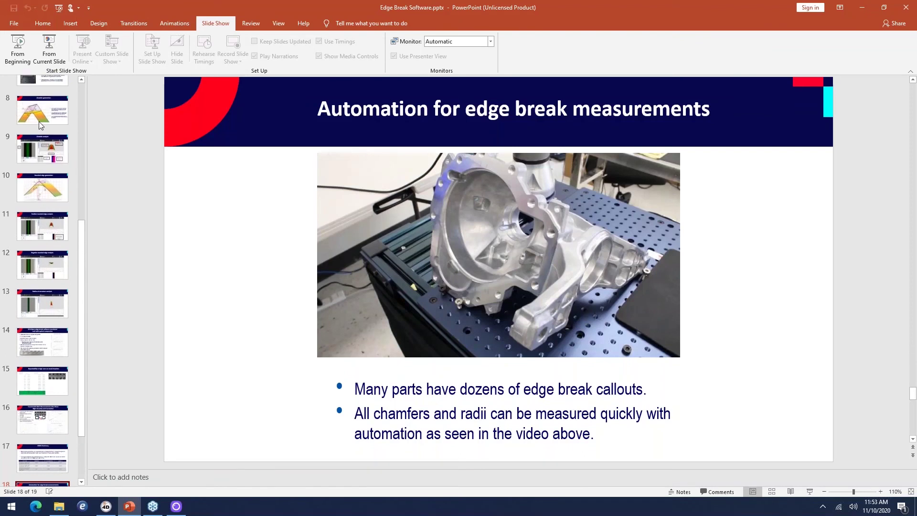
click(42, 148)
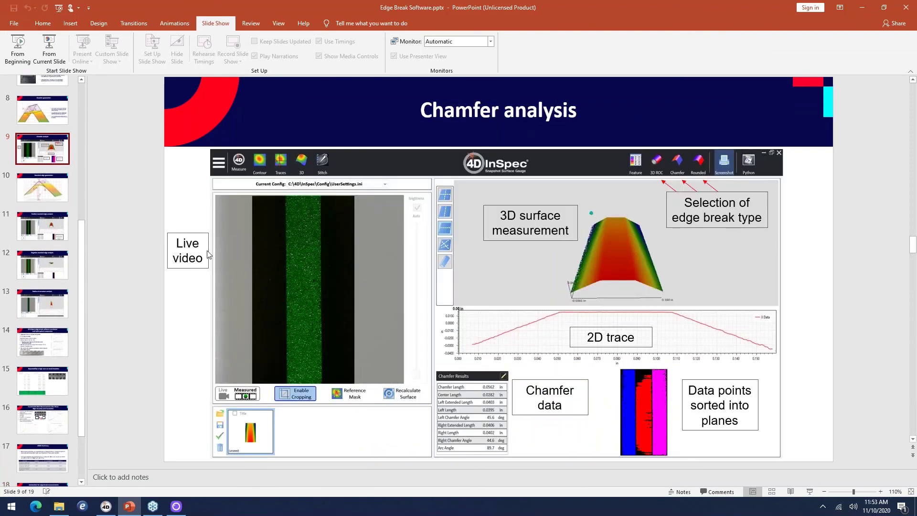
click(49, 48)
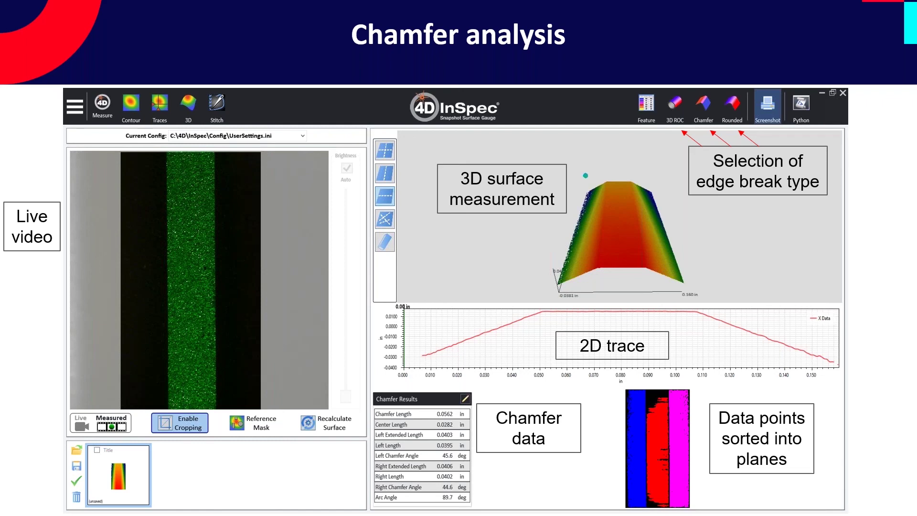
key(Escape)
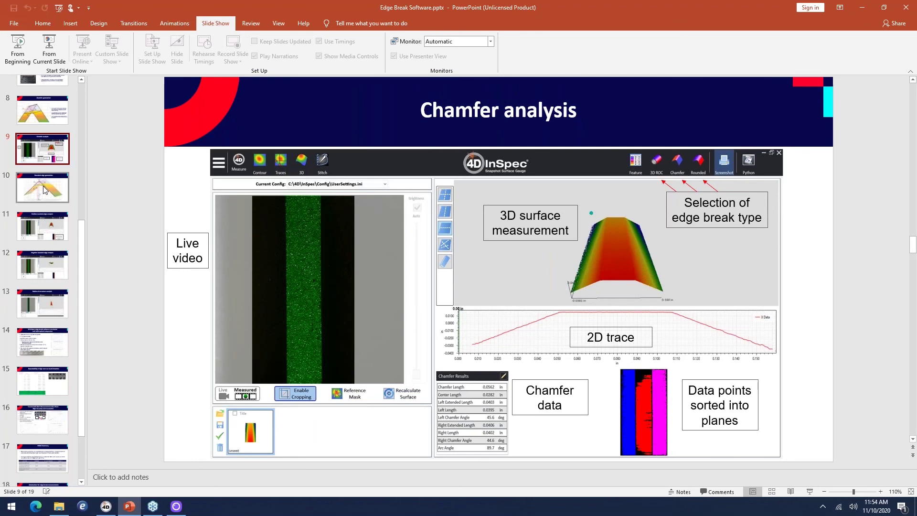
Show the camera feed, then return to 4D InSpec and tilt the rounded edge's 3D surface
click(176, 507)
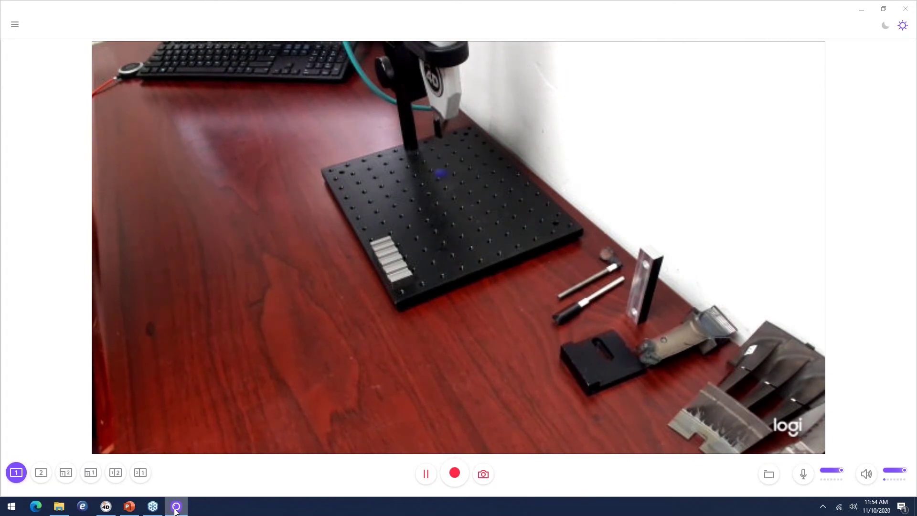
click(107, 506)
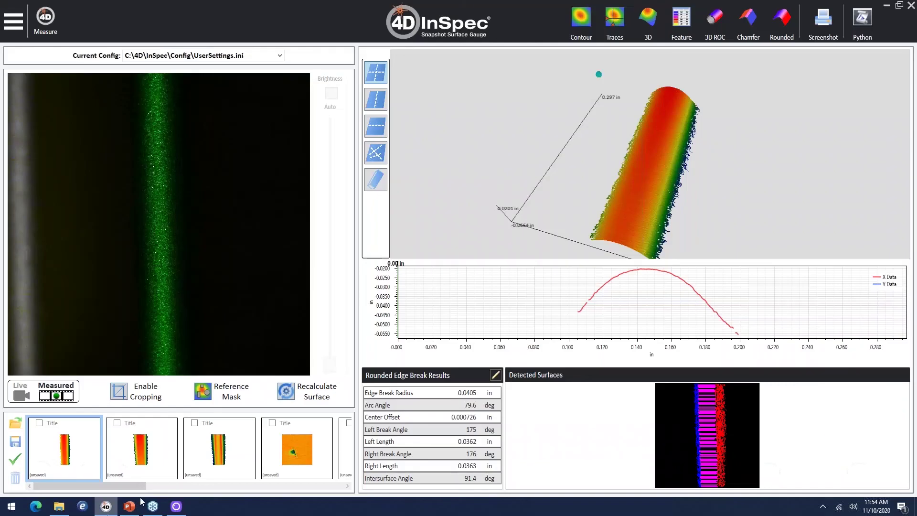
drag(611, 237, 599, 192)
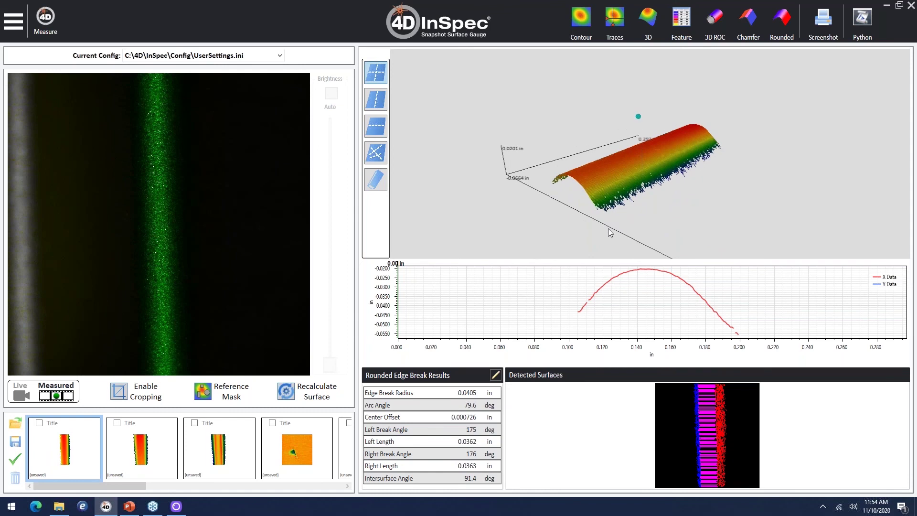